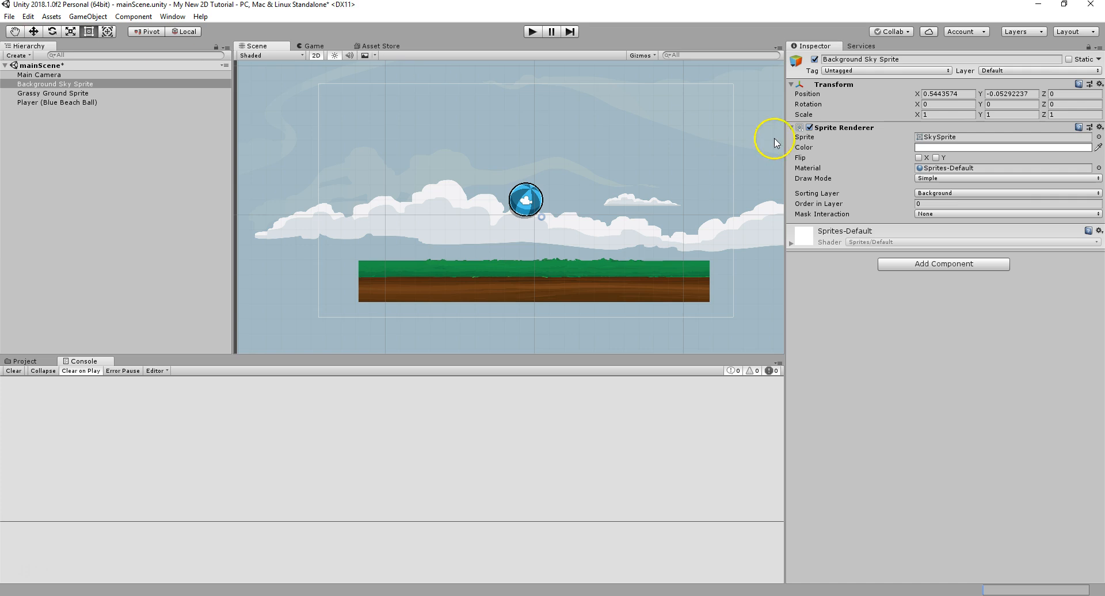
# Play-test the scene by rolling the beach ball to the right and back to the left, and stop the test.
pyautogui.click(536, 32)
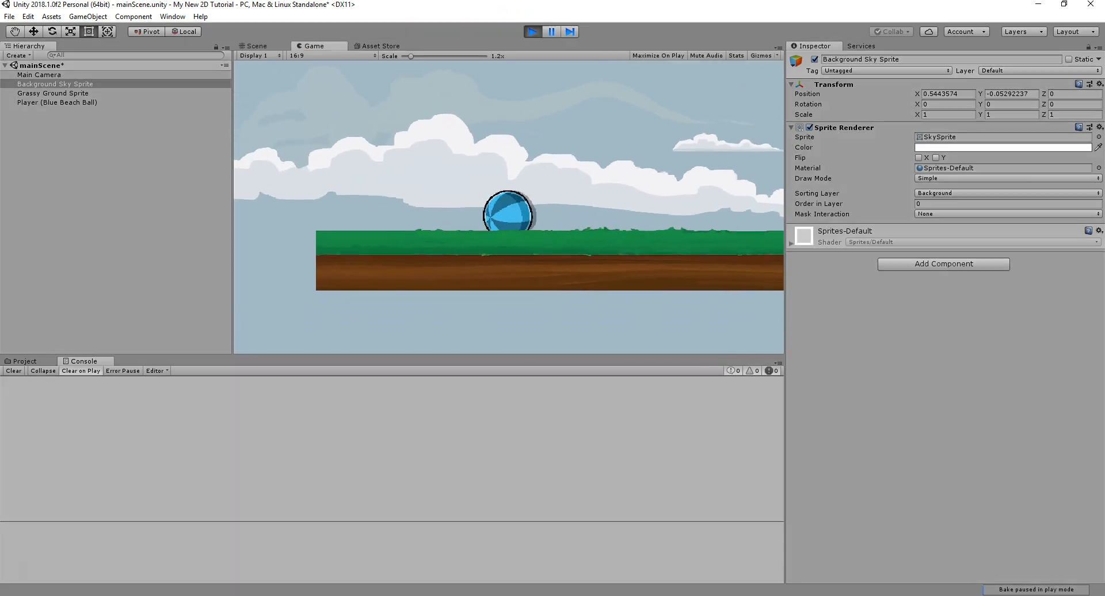
pyautogui.press('Right')
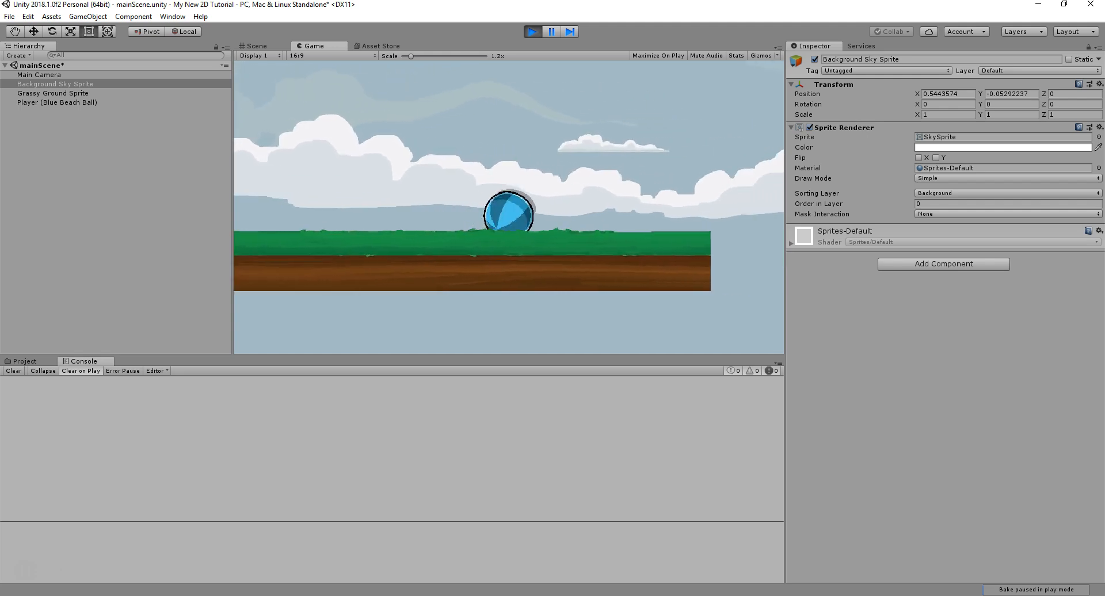
pyautogui.press('Left')
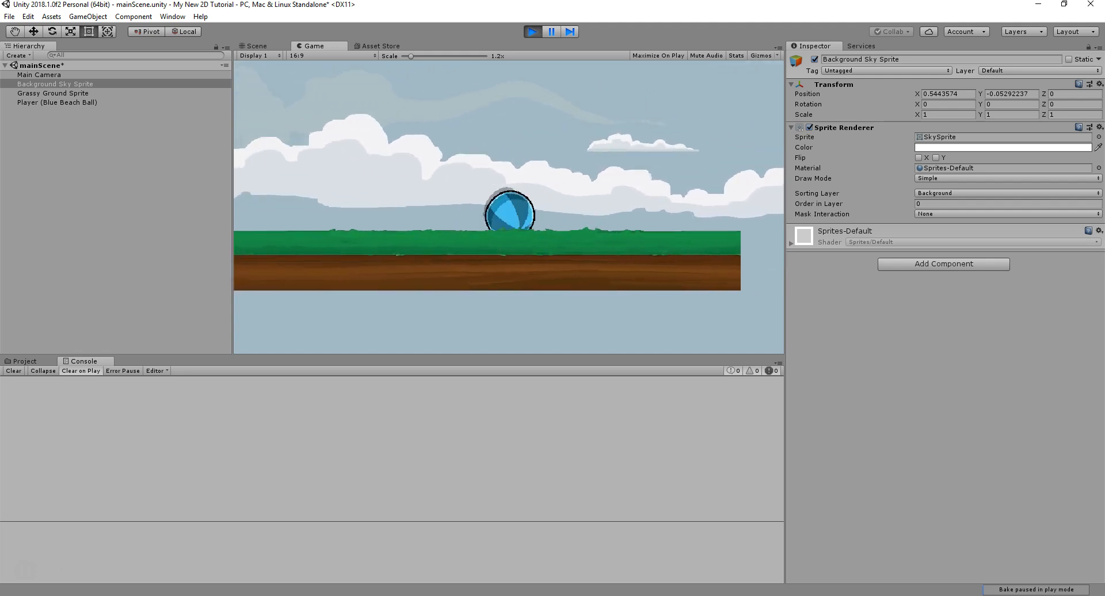
pyautogui.click(533, 31)
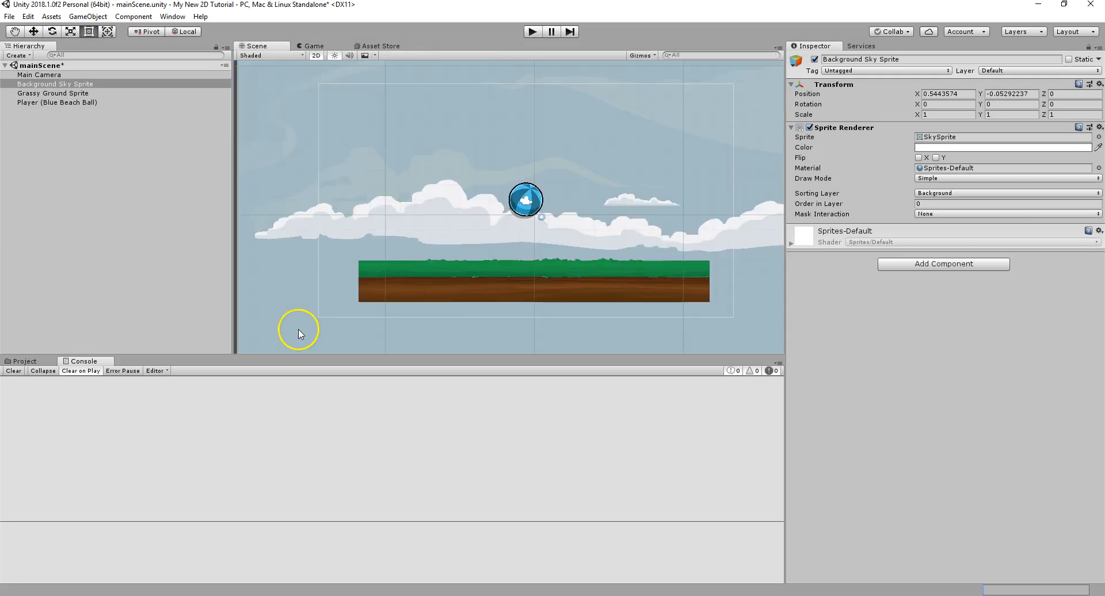
# Place the CoinSprite from the Sprites folder into the scene above the grassy ground, at about X 8.08, Y -1.22.
pyautogui.click(29, 362)
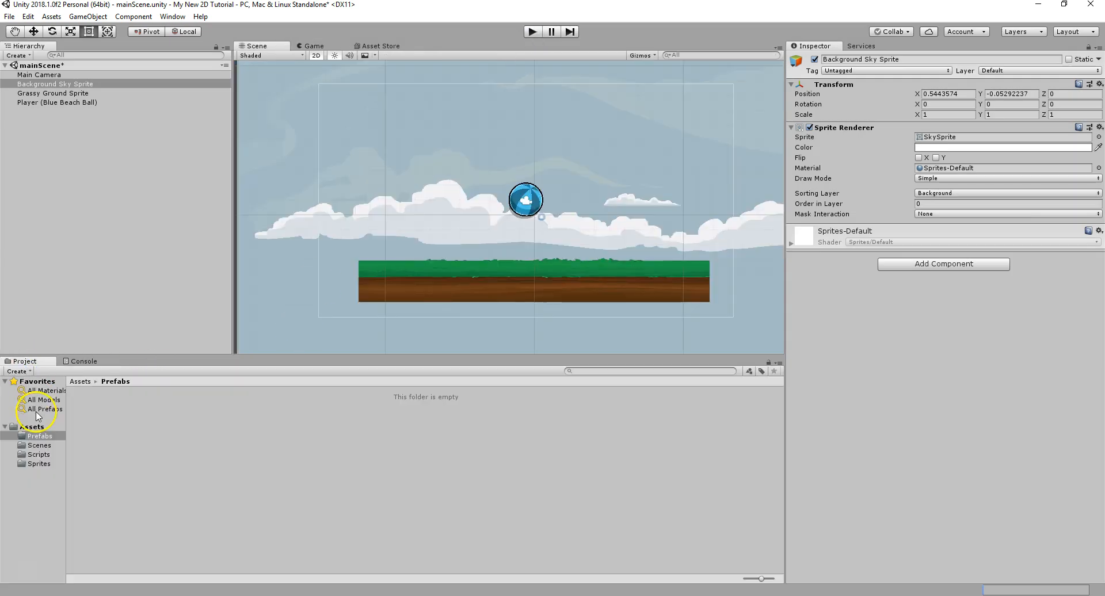
pyautogui.click(43, 467)
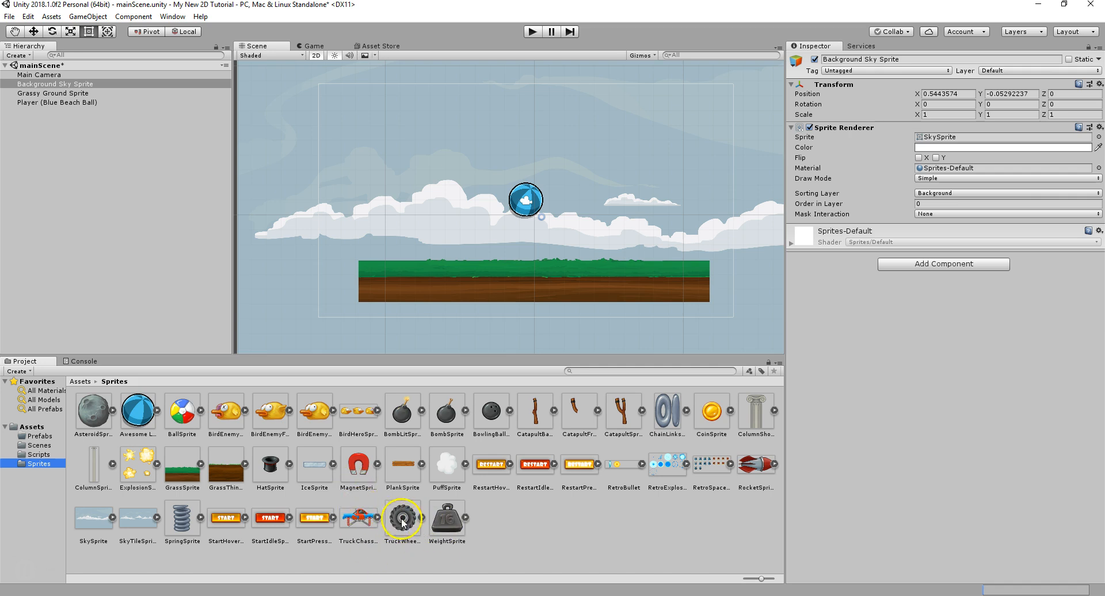
pyautogui.moveTo(714, 412); pyautogui.dragTo(654, 235)
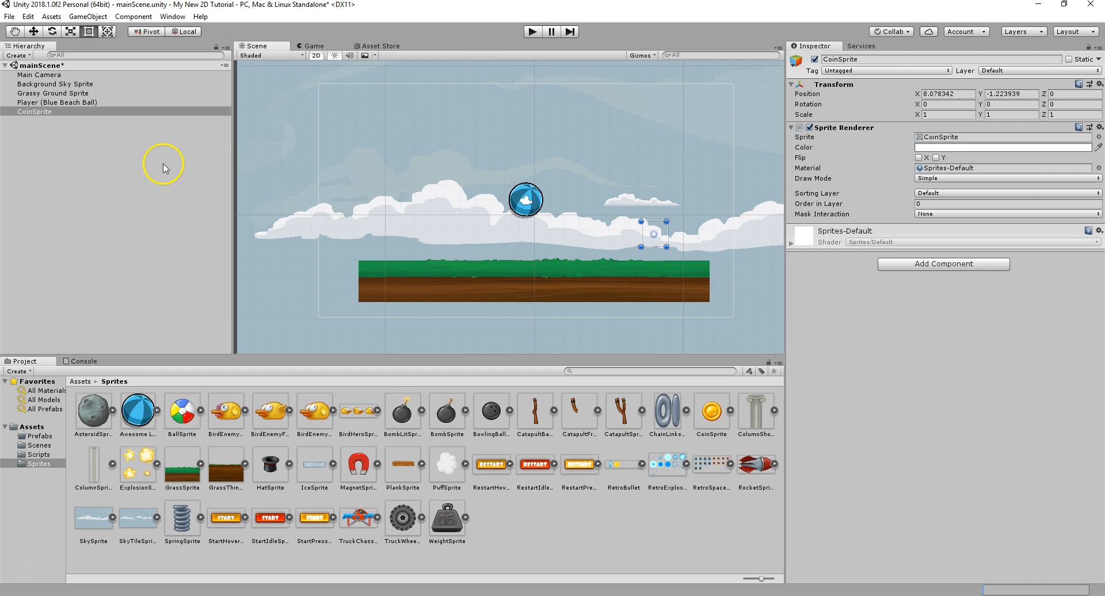
# Set the coin's sorting layer to Foreground and check the coin in a short play test.
pyautogui.click(939, 196)
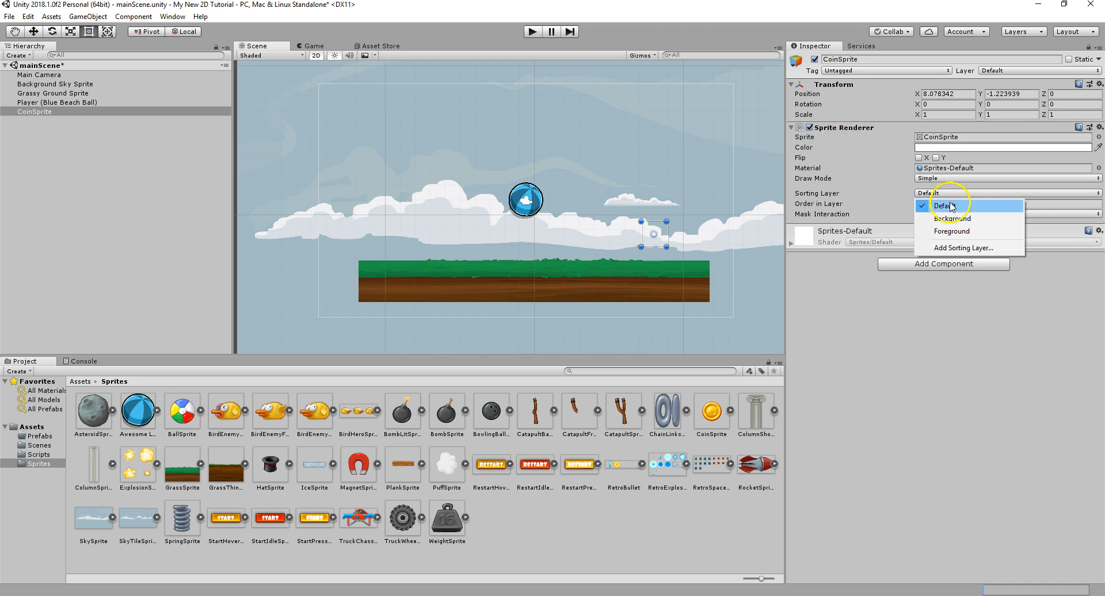
pyautogui.click(963, 233)
pyautogui.click(936, 203)
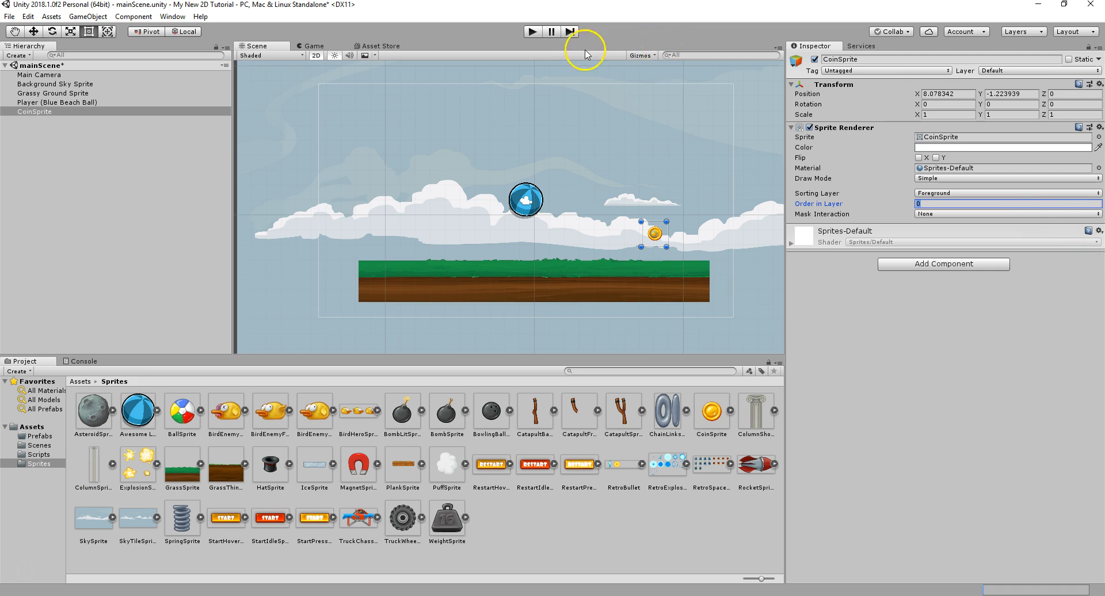
pyautogui.click(533, 31)
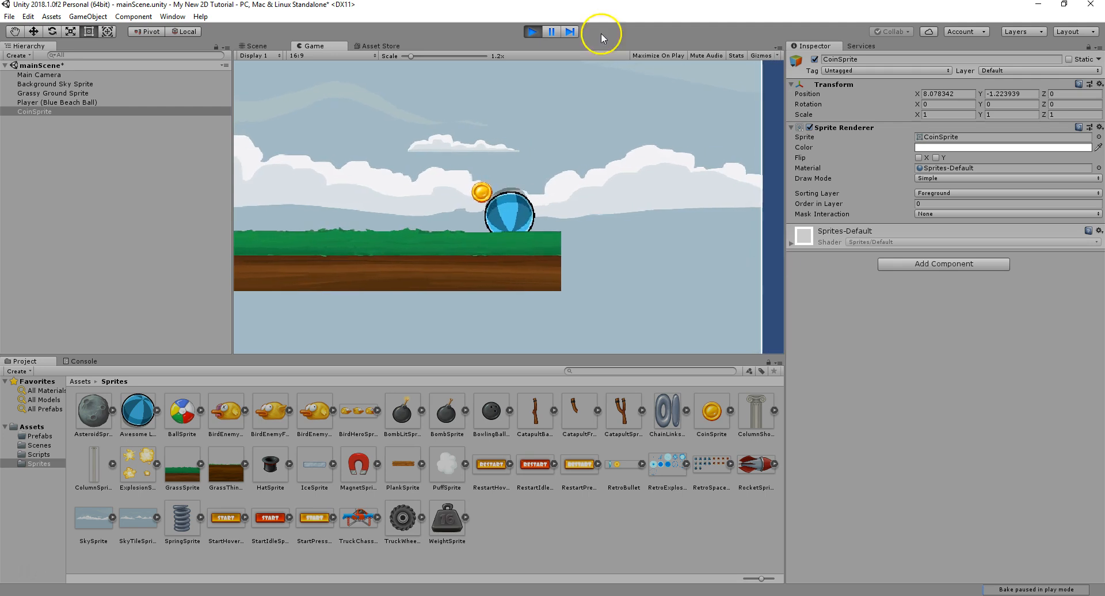
pyautogui.click(533, 31)
# Search the components for "collider" and add a Circle Collider 2D to the coin.
pyautogui.click(977, 266)
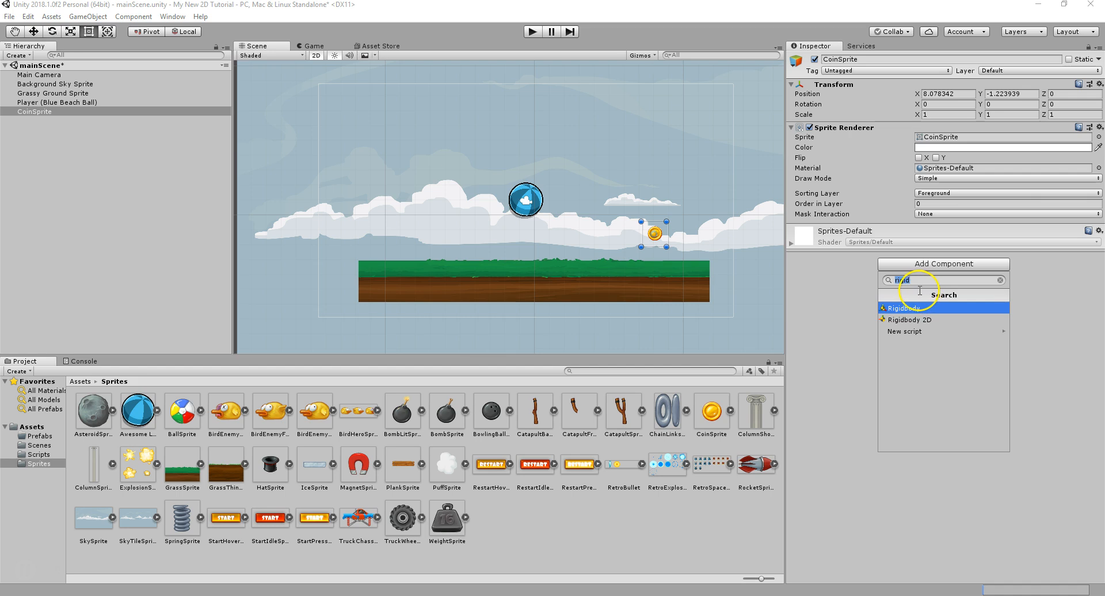
pyautogui.press('BackSpace')
pyautogui.write('collider')
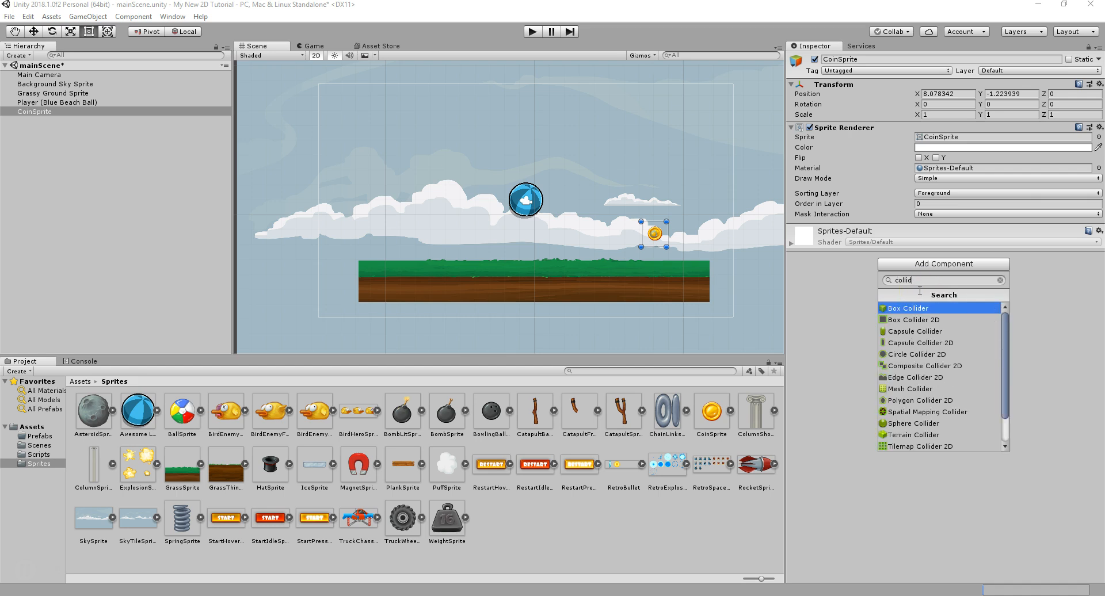
pyautogui.click(939, 357)
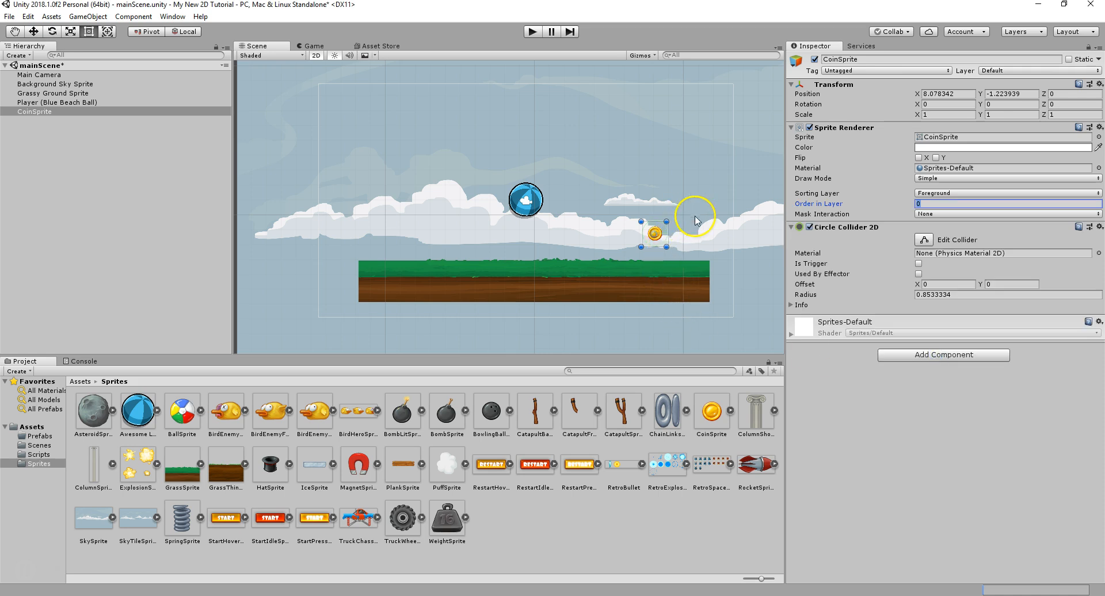
# Shrink the coin's circle collider to fit the coin's edge, with a radius of about 0.41.
pyautogui.click(924, 239)
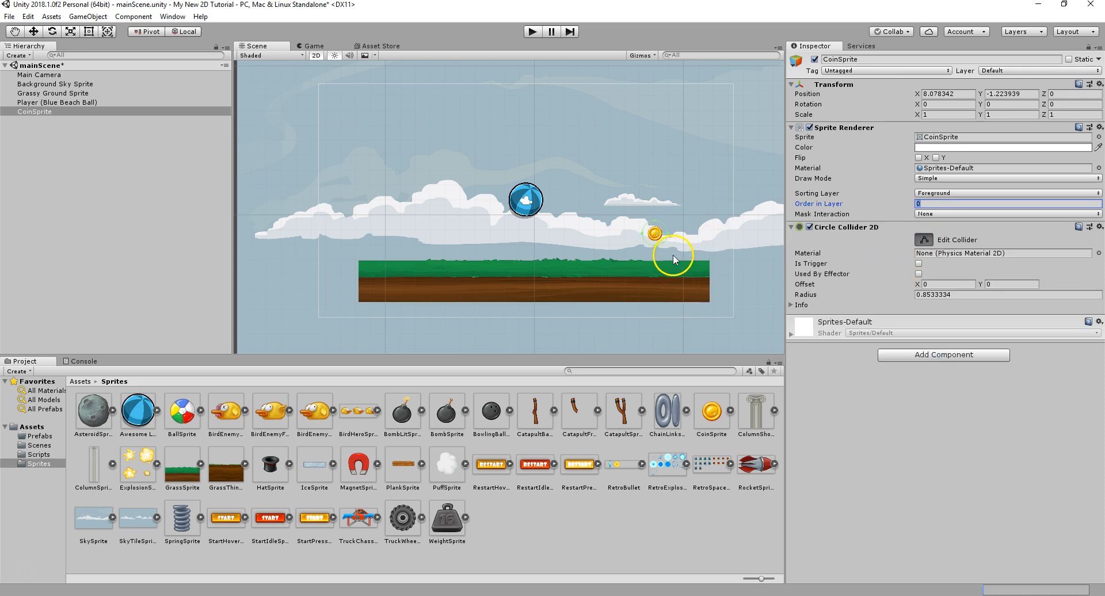
pyautogui.scroll(10, 659, 240)
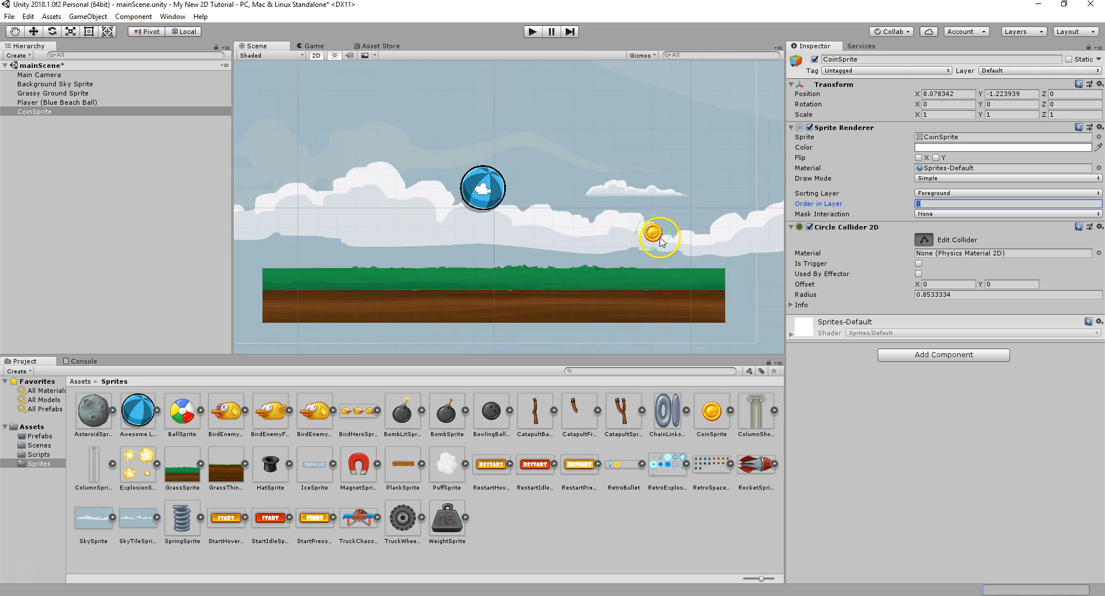
pyautogui.click(658, 171)
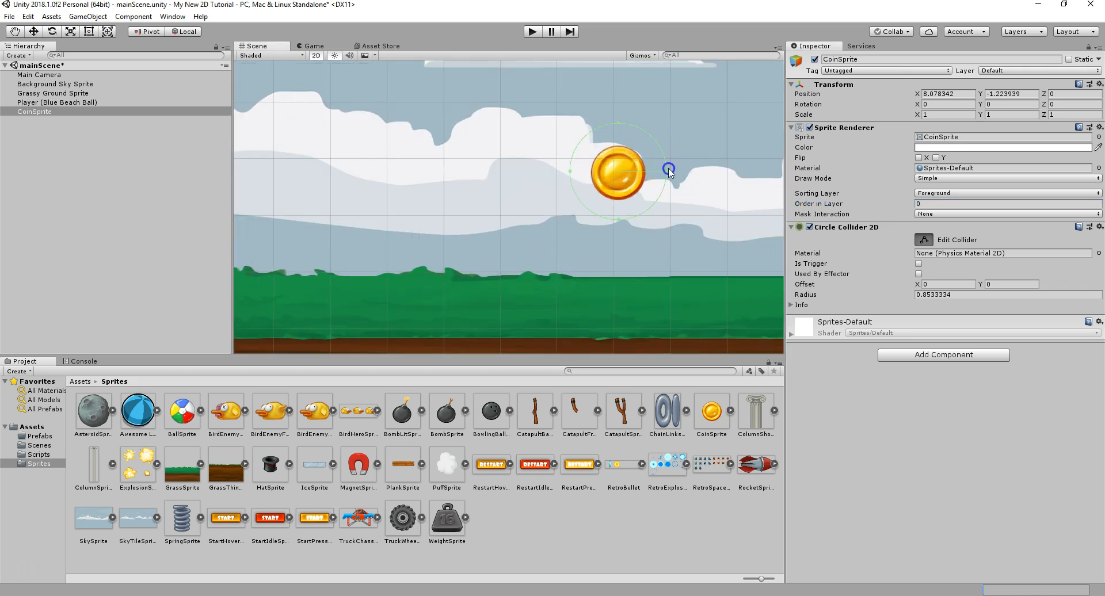
pyautogui.click(618, 175)
pyautogui.click(924, 240)
pyautogui.moveTo(668, 171); pyautogui.dragTo(643, 172)
pyautogui.moveTo(569, 177); pyautogui.dragTo(593, 173)
# Play-test the coin's collider by rolling the beach ball right into the coin, and stop the test.
pyautogui.click(530, 33)
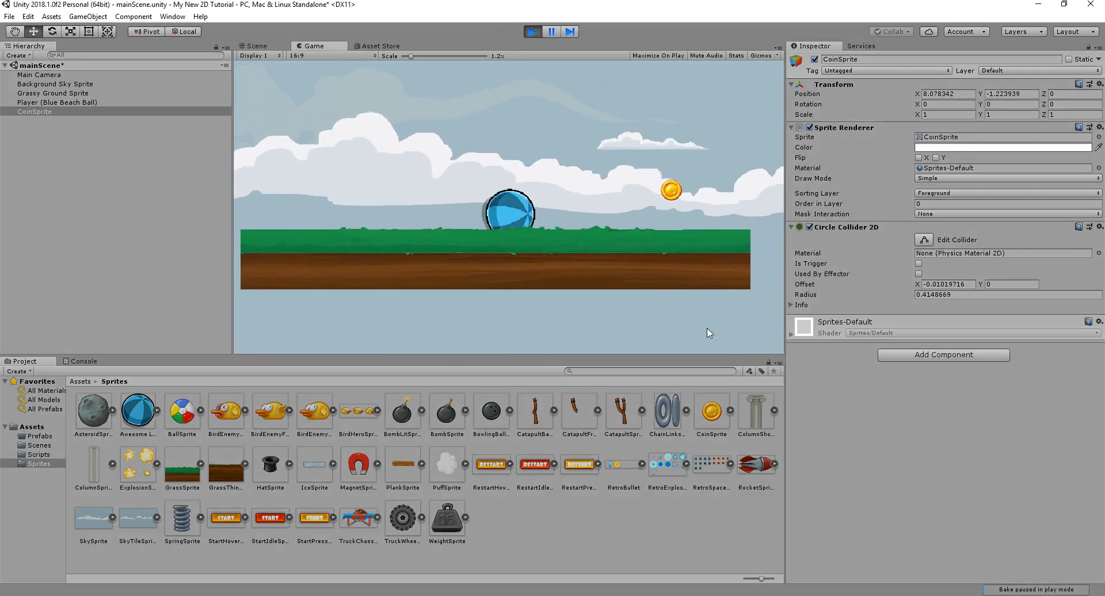
pyautogui.press('Right')
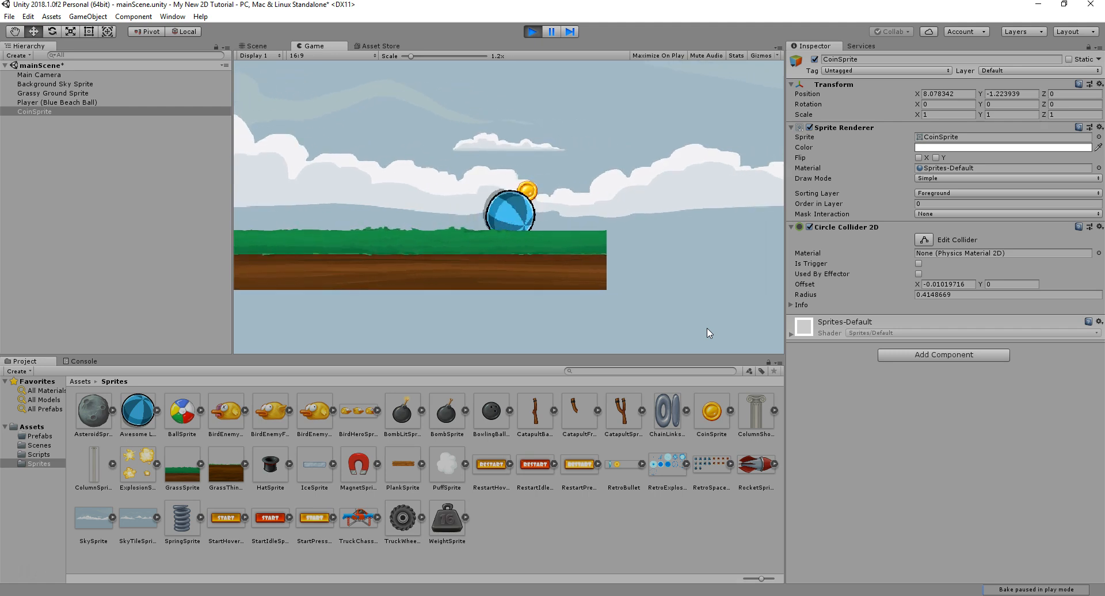
pyautogui.click(537, 31)
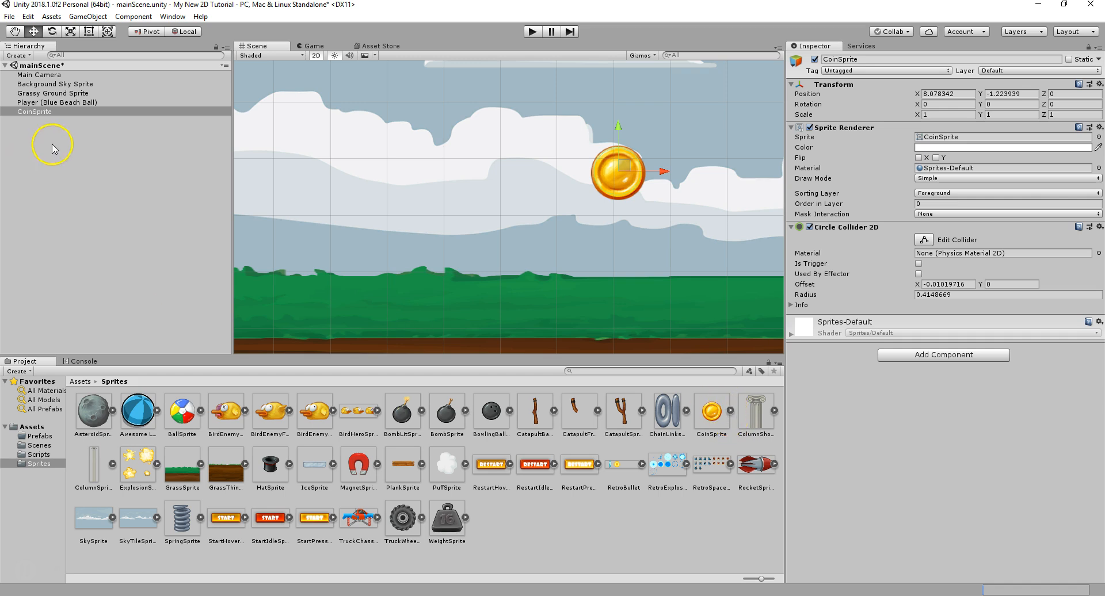
# Duplicate the coin once and move the original left of its copy, to X 5.68, Y -1.25.
pyautogui.rightClick(40, 113)
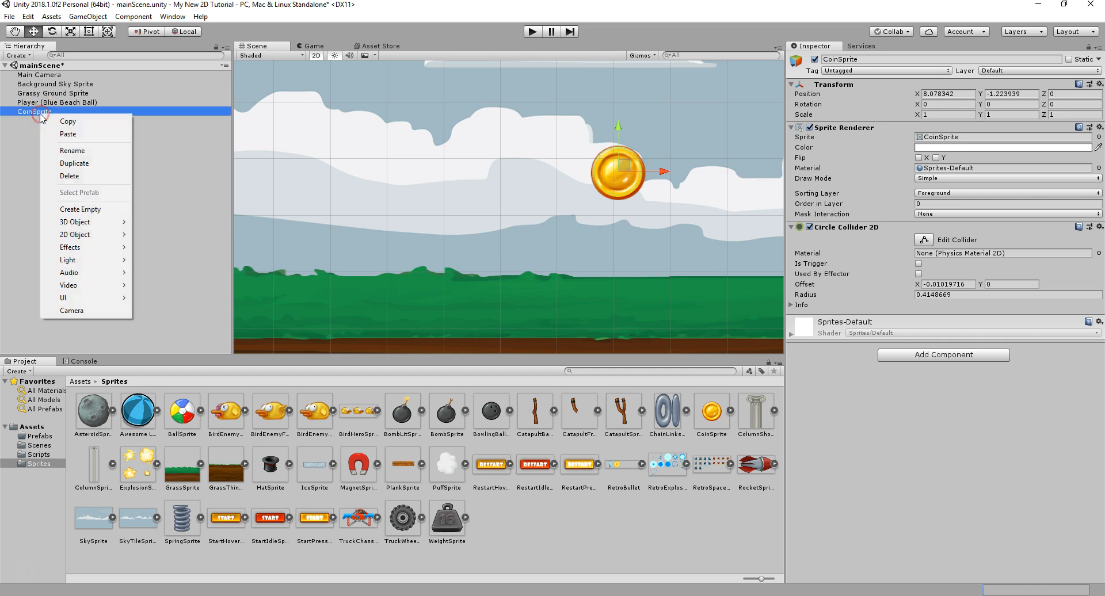
pyautogui.click(73, 164)
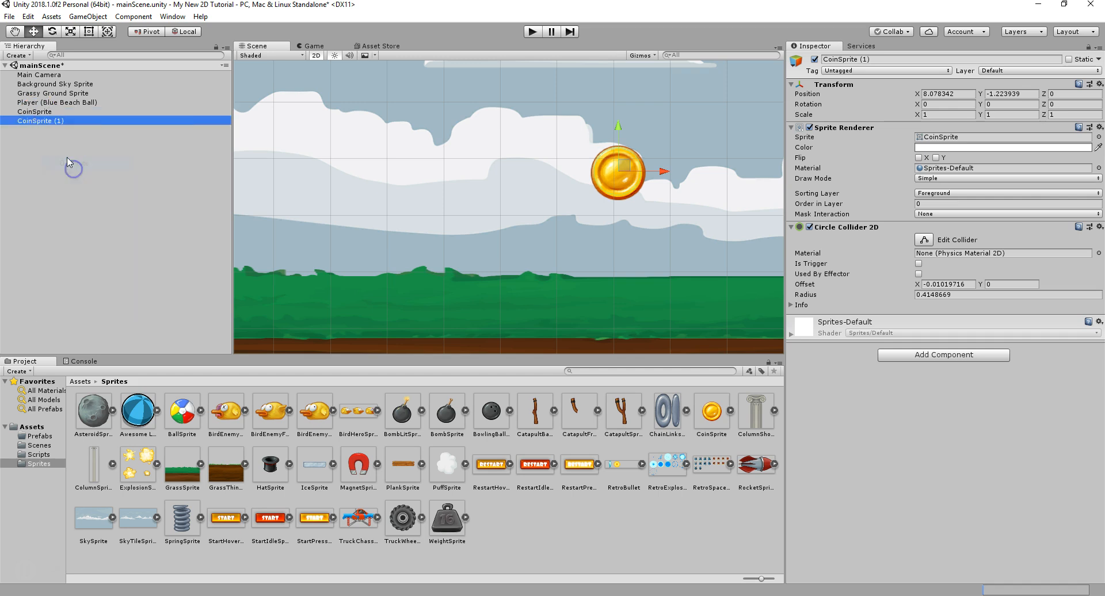
pyautogui.click(62, 112)
pyautogui.click(921, 354)
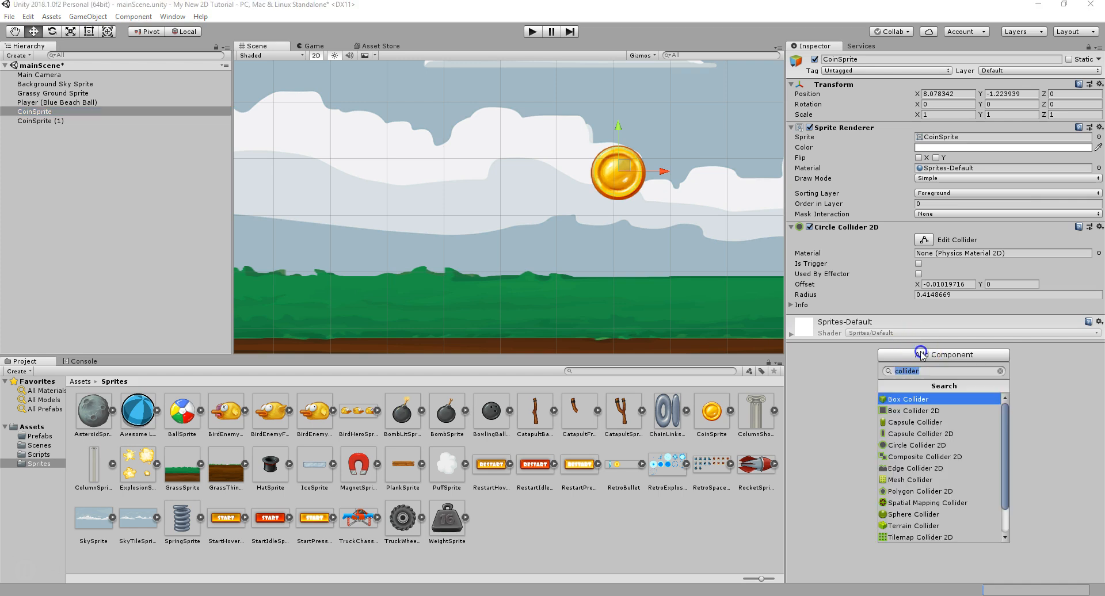
pyautogui.scroll(-6, 683, 230)
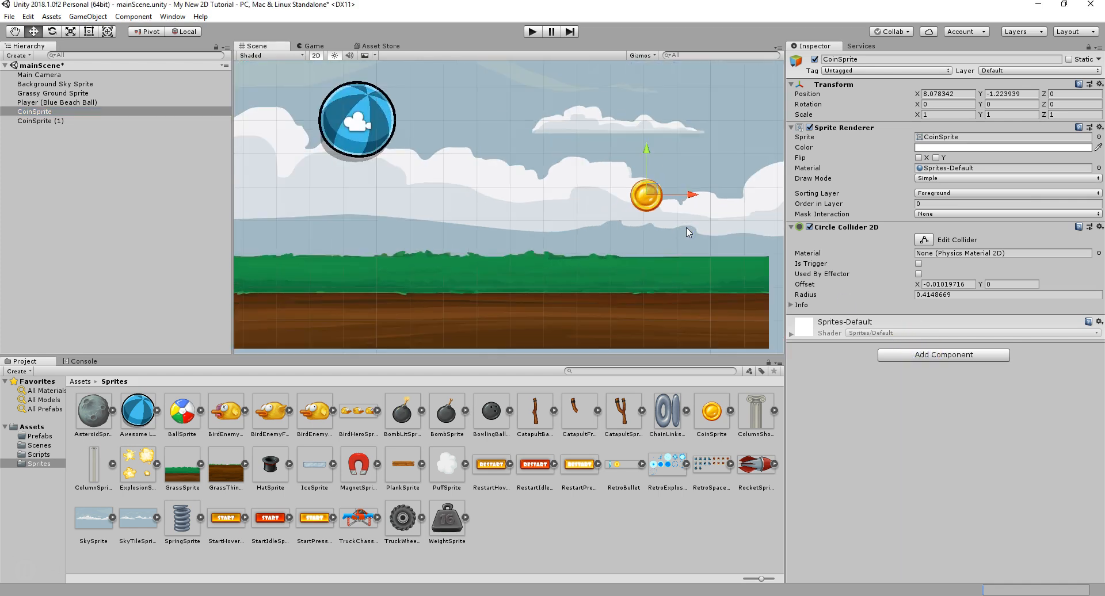
pyautogui.moveTo(663, 202); pyautogui.dragTo(604, 198)
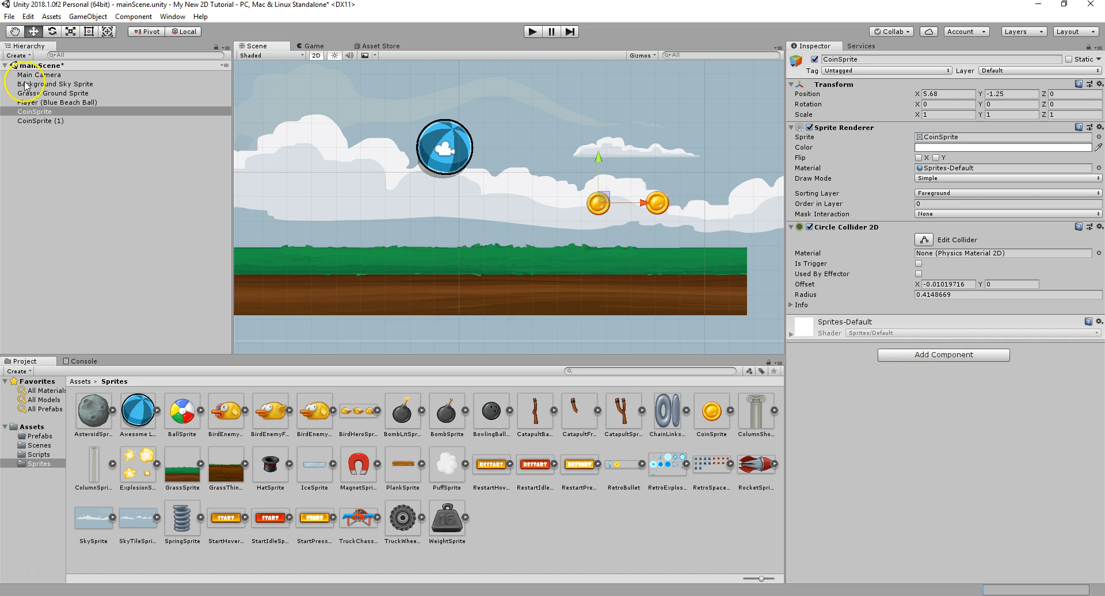
# Duplicate the original coin five more times.
pyautogui.click(46, 113)
pyautogui.hotkey('ctrl', 'd')
pyautogui.hotkey('ctrl', 'd')
pyautogui.hotkey('ctrl', 'd')
pyautogui.hotkey('ctrl', 'd')
pyautogui.hotkey('ctrl', 'd')
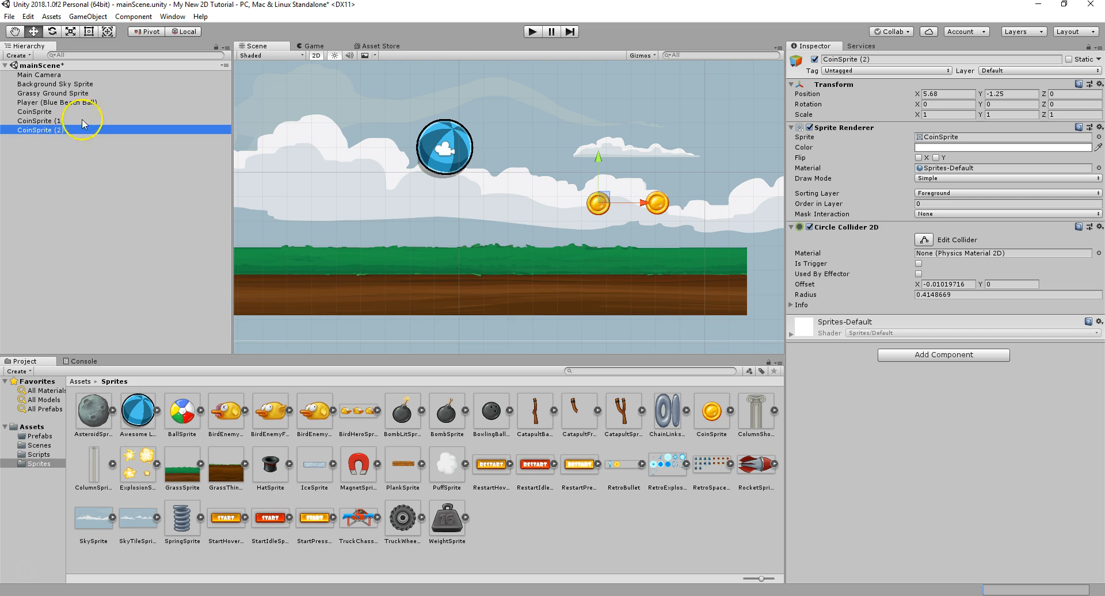
# Spread the five new coin copies into a loose row above the ground, leftward from the original coin.
pyautogui.moveTo(621, 194); pyautogui.dragTo(461, 197)
pyautogui.click(613, 195)
pyautogui.moveTo(609, 197); pyautogui.dragTo(521, 196)
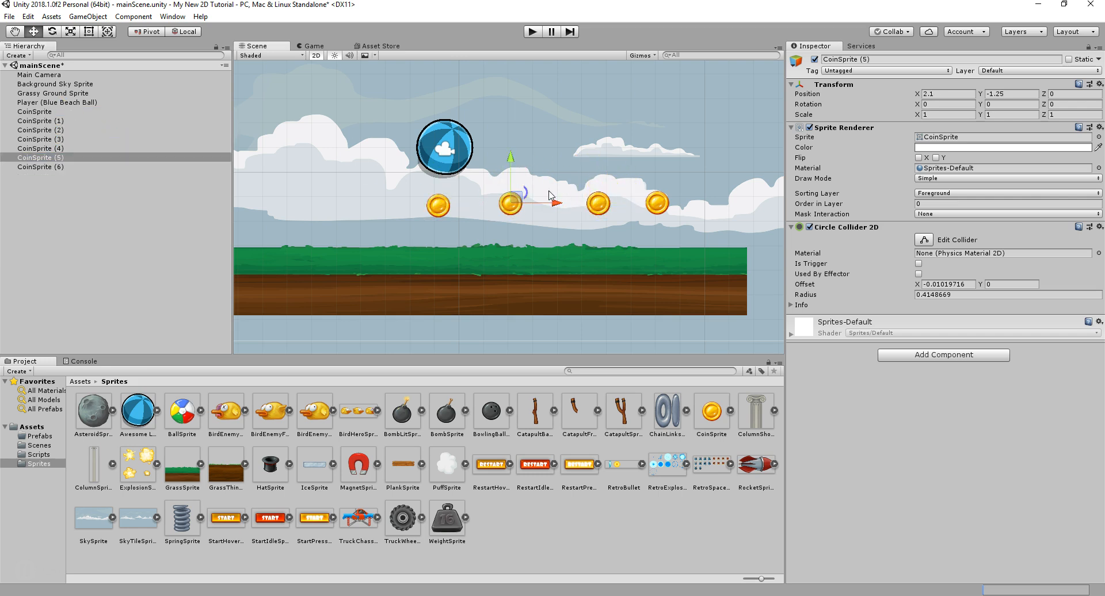
pyautogui.click(602, 201)
pyautogui.moveTo(602, 201); pyautogui.dragTo(357, 195)
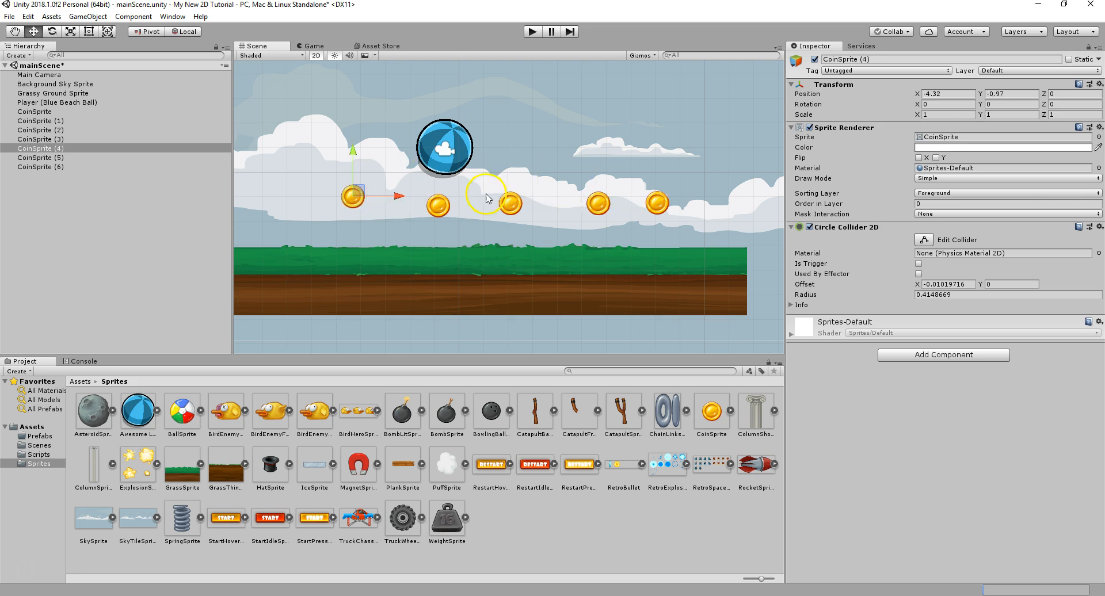
pyautogui.click(598, 203)
pyautogui.moveTo(598, 203); pyautogui.dragTo(271, 191)
pyautogui.click(609, 201)
pyautogui.moveTo(605, 202); pyautogui.dragTo(563, 205)
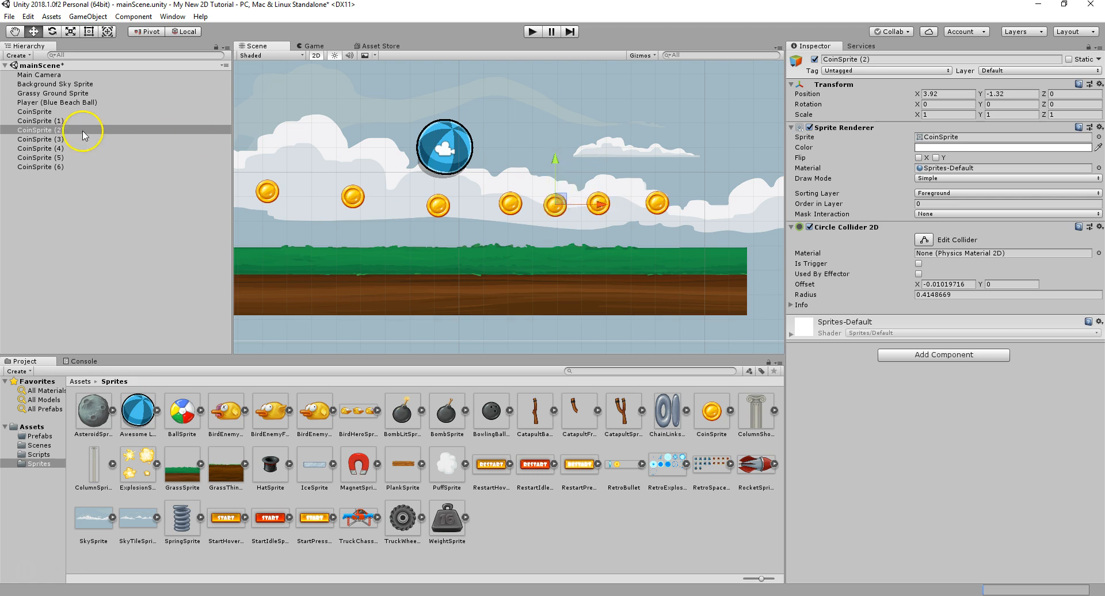
# Examine the tags available for the original coin.
pyautogui.click(74, 111)
pyautogui.click(73, 103)
pyautogui.click(74, 112)
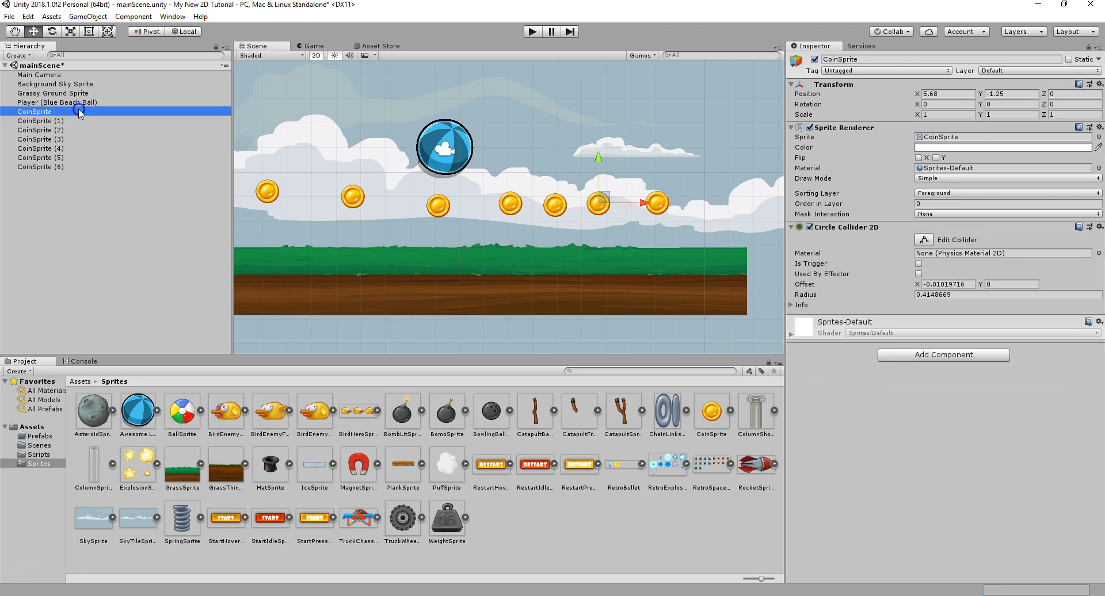
pyautogui.click(887, 77)
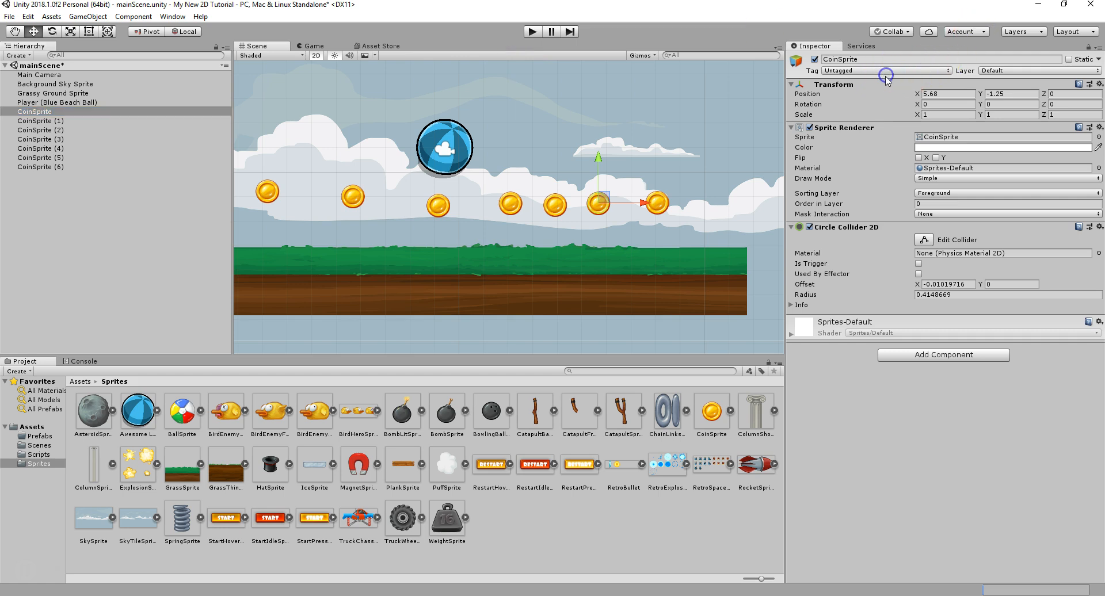
pyautogui.click(889, 71)
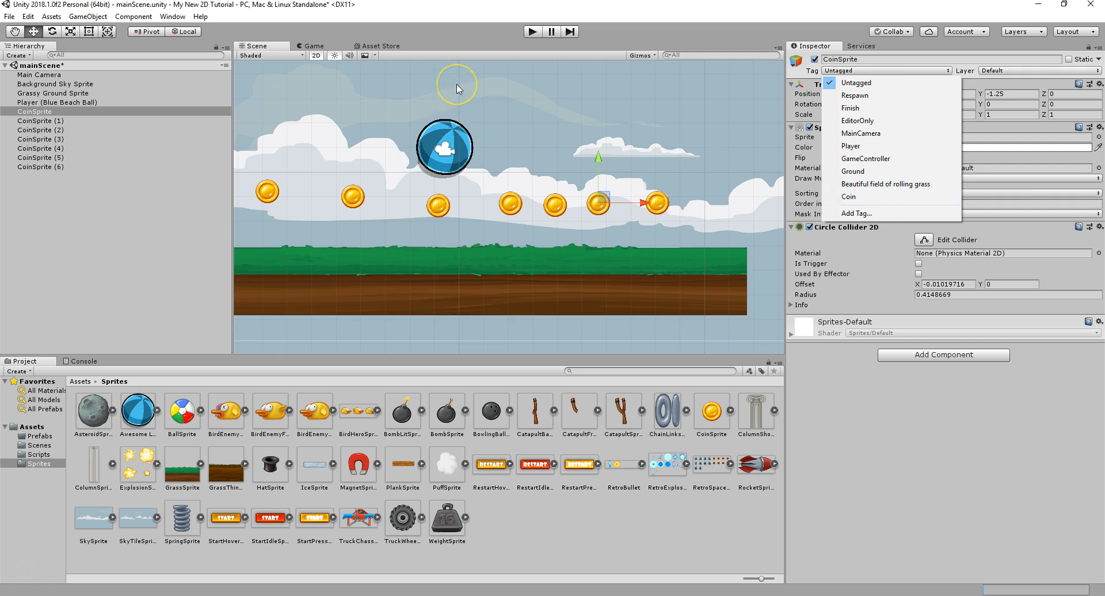
# Delete all the duplicated coins, keeping only the original CoinSprite.
pyautogui.keyDown('shift'); pyautogui.click(67, 168); pyautogui.keyUp('shift')
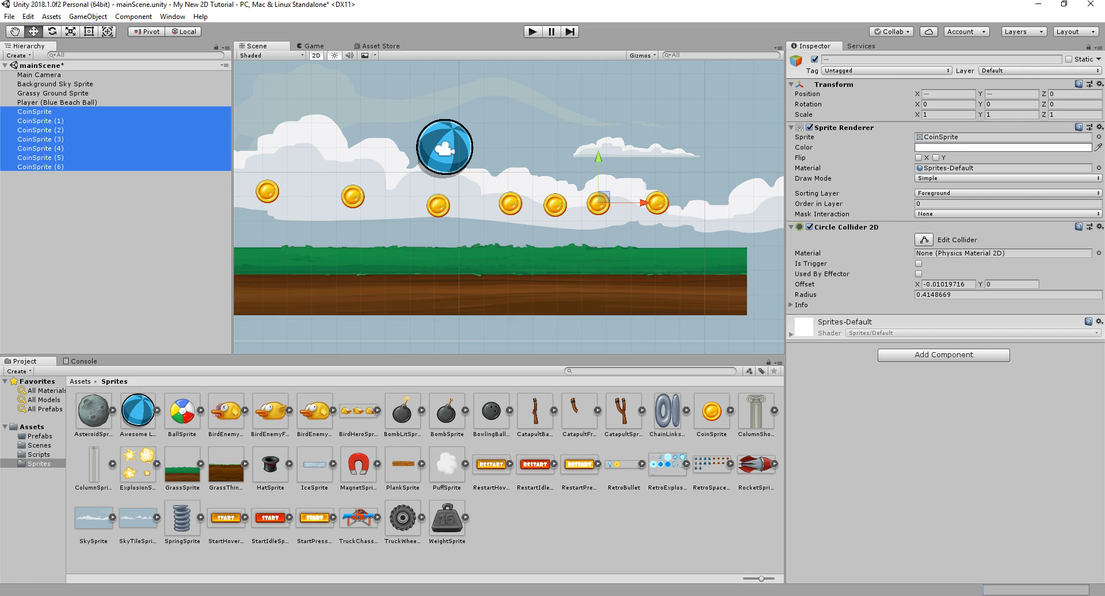
pyautogui.click(72, 157)
pyautogui.click(63, 121)
pyautogui.keyDown('shift'); pyautogui.click(63, 167); pyautogui.keyUp('shift')
pyautogui.rightClick(63, 168)
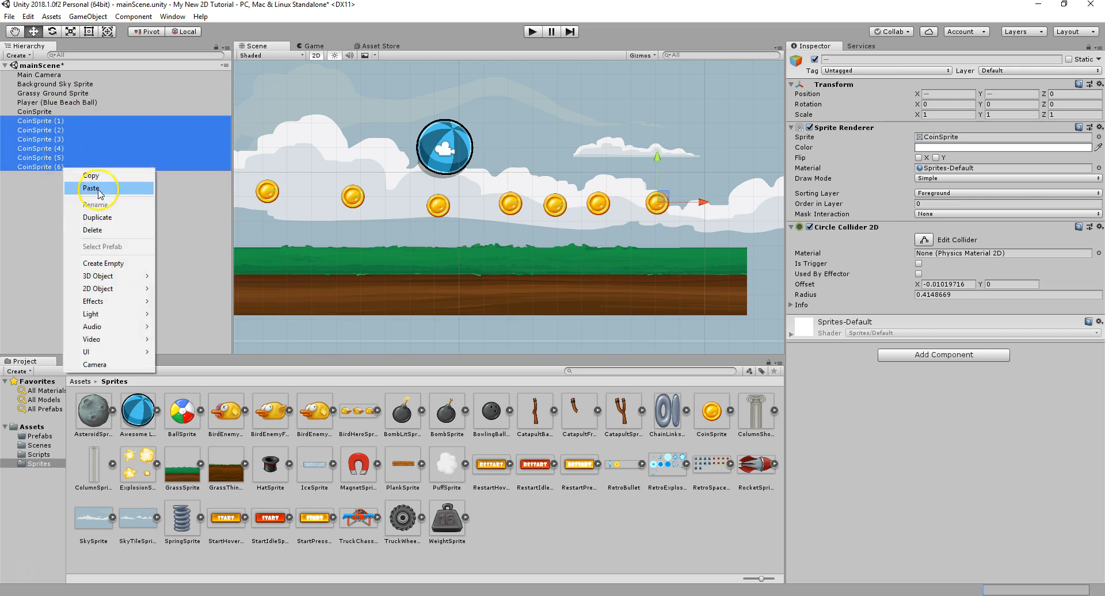
pyautogui.click(93, 226)
# Rename the remaining CoinSprite object in the scene as Coin.
pyautogui.click(73, 113)
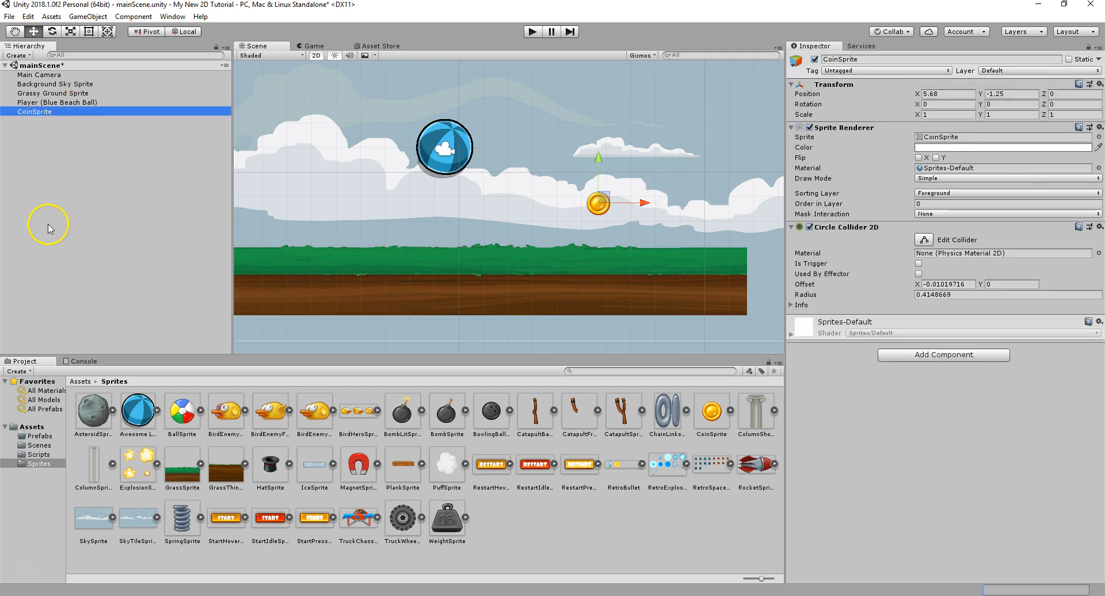
pyautogui.rightClick(48, 111)
pyautogui.click(90, 147)
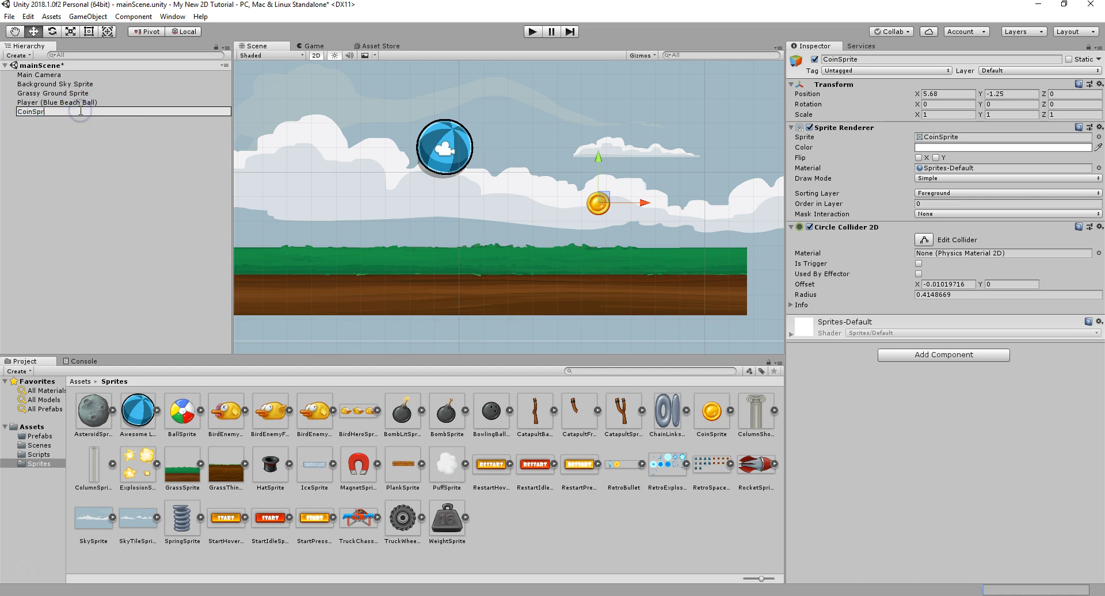
pyautogui.press('Return')
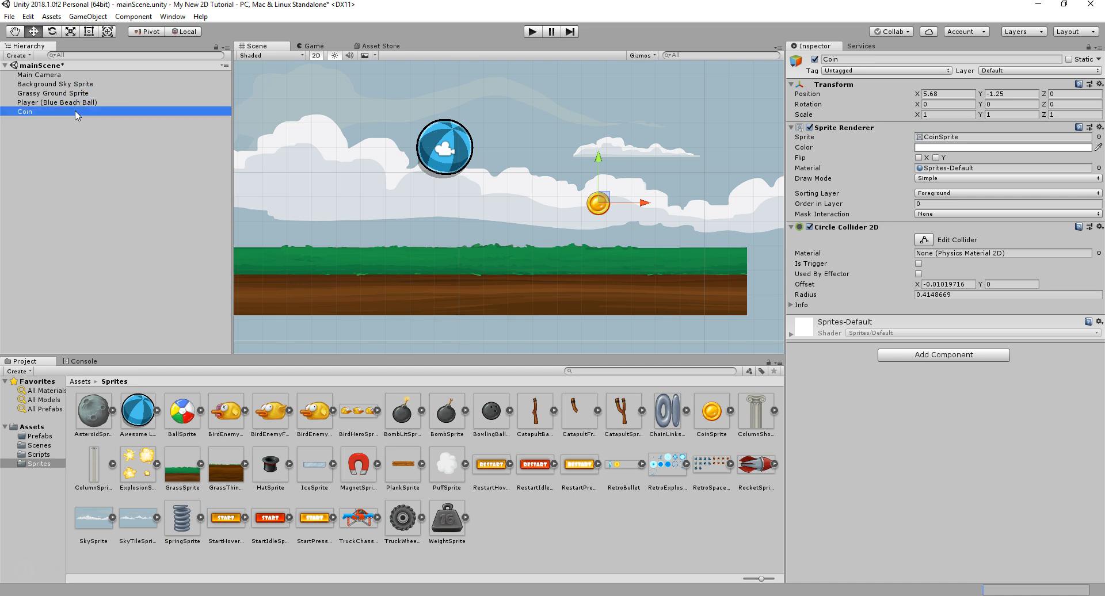
# Turn the Coin object into a prefab stored in the project's Prefabs folder.
pyautogui.click(44, 430)
pyautogui.click(95, 423)
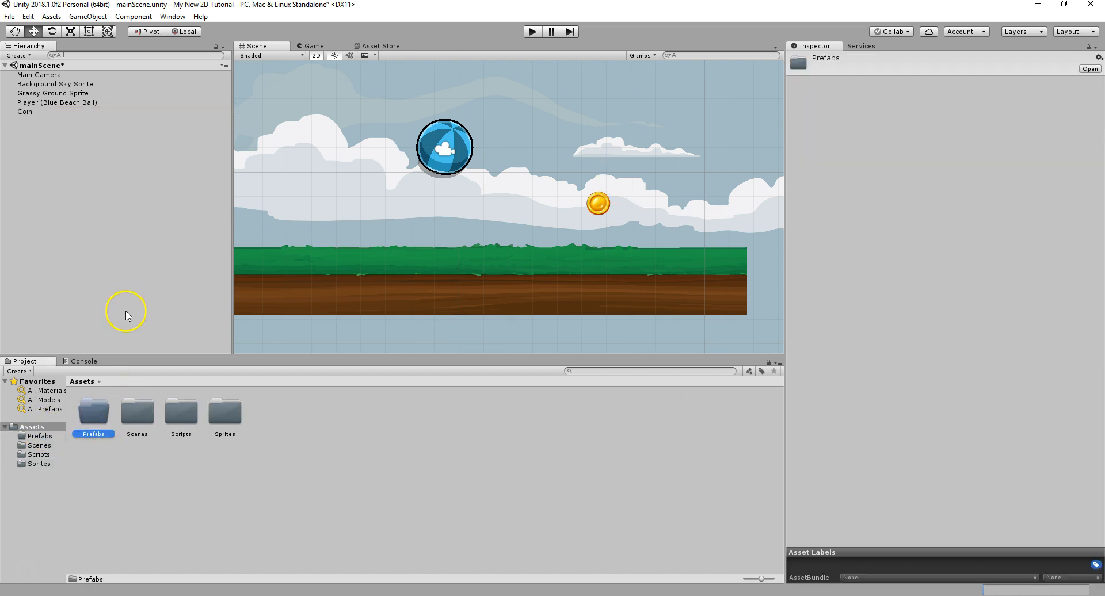
pyautogui.moveTo(34, 112); pyautogui.dragTo(344, 408)
pyautogui.moveTo(39, 147); pyautogui.dragTo(24, 113)
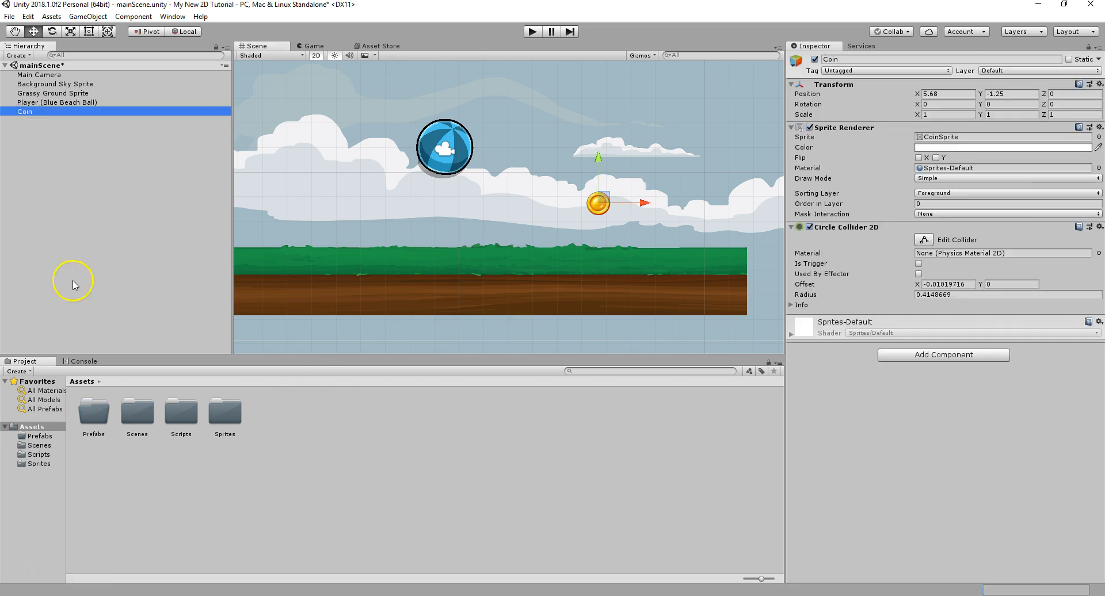
pyautogui.doubleClick(104, 416)
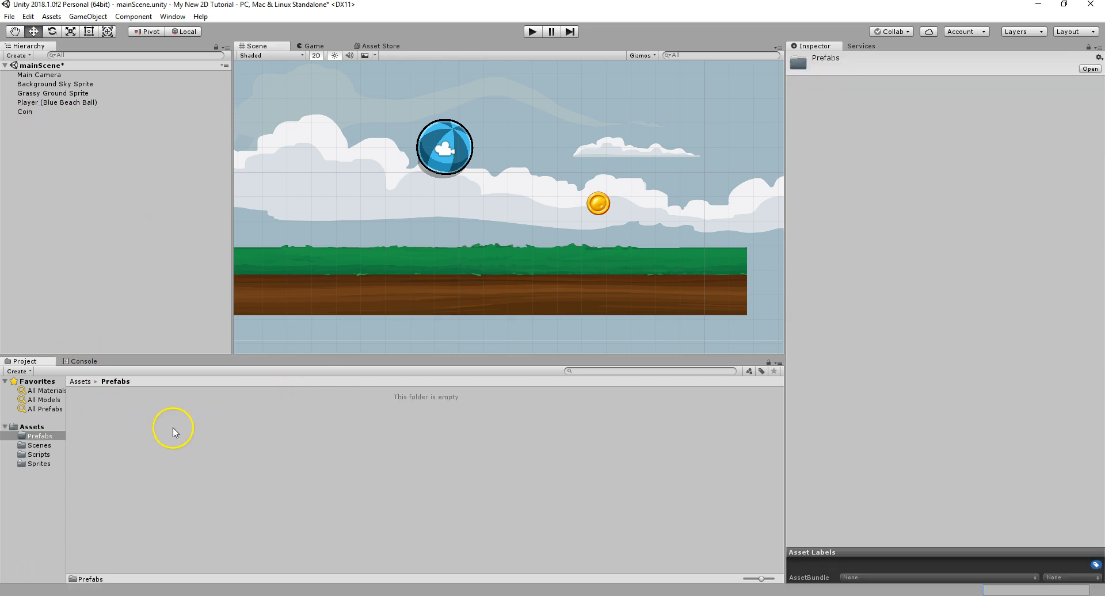
pyautogui.click(32, 114)
pyautogui.moveTo(33, 113); pyautogui.dragTo(167, 446)
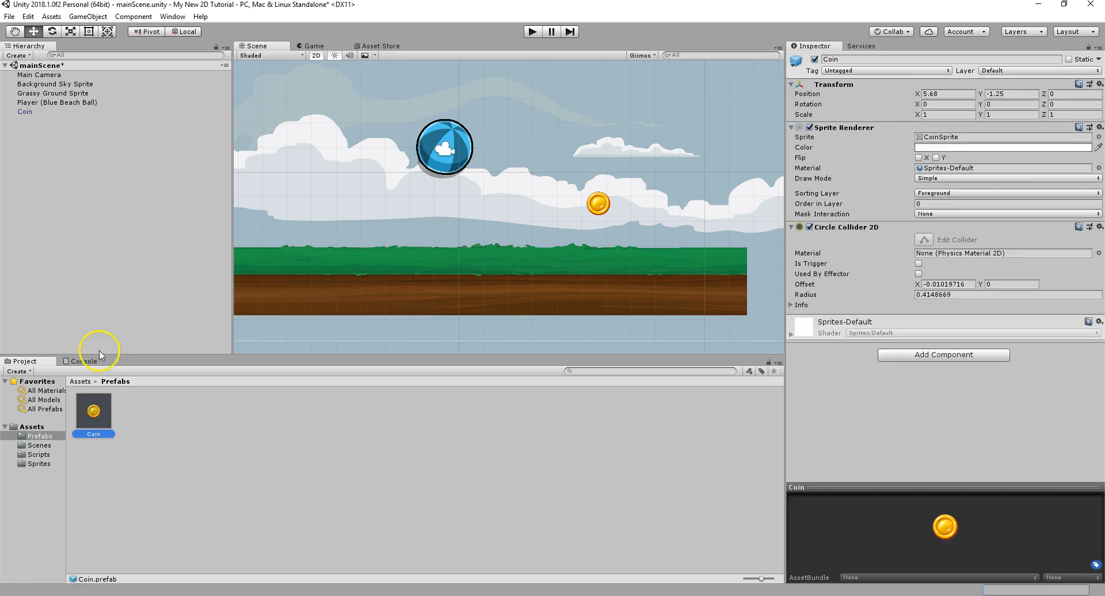
# Compare the Coin prefab instance with the player, ground, sky and camera objects in the scene.
pyautogui.click(26, 112)
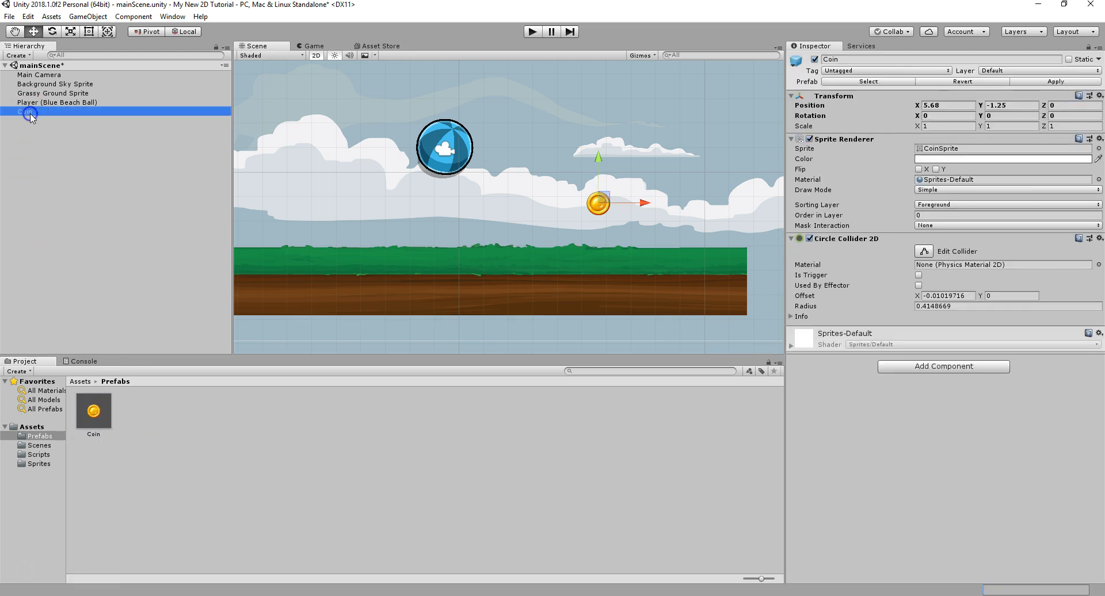
pyautogui.click(31, 160)
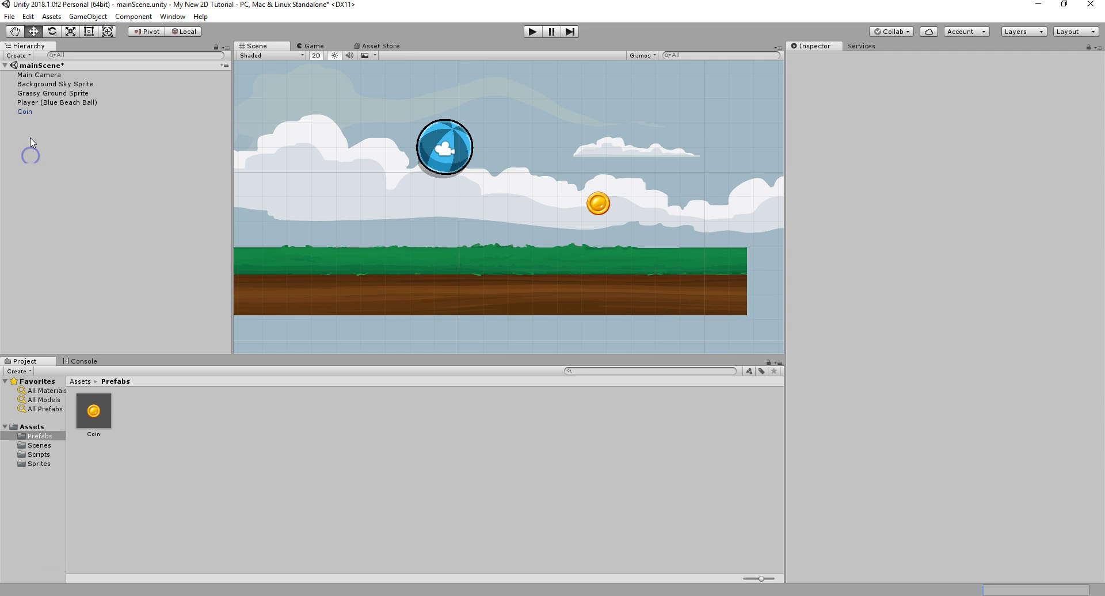
pyautogui.click(36, 103)
pyautogui.click(40, 93)
pyautogui.click(45, 84)
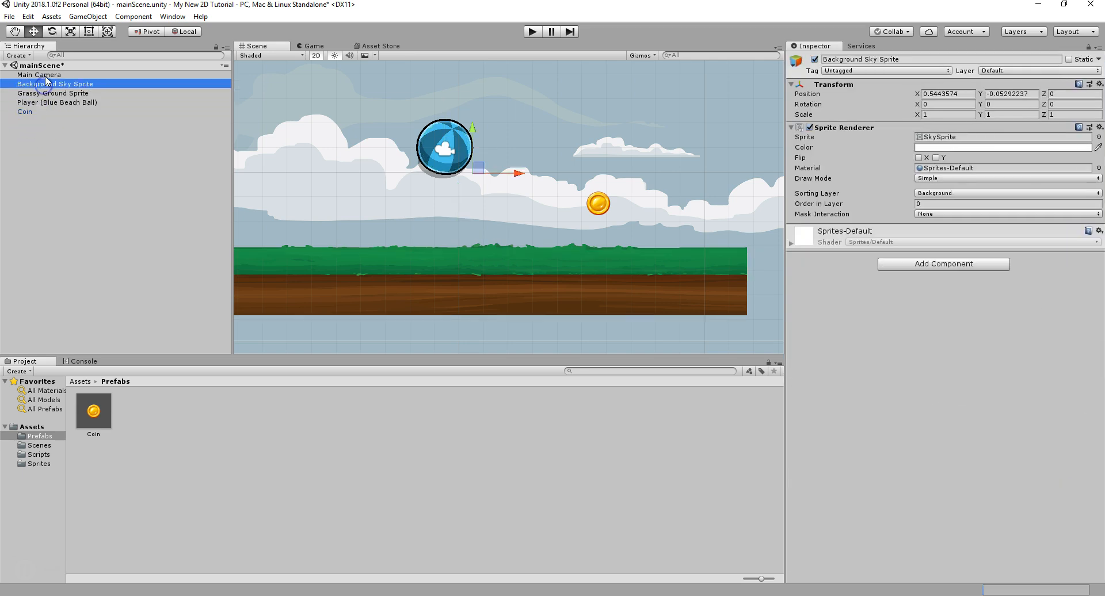
pyautogui.click(45, 76)
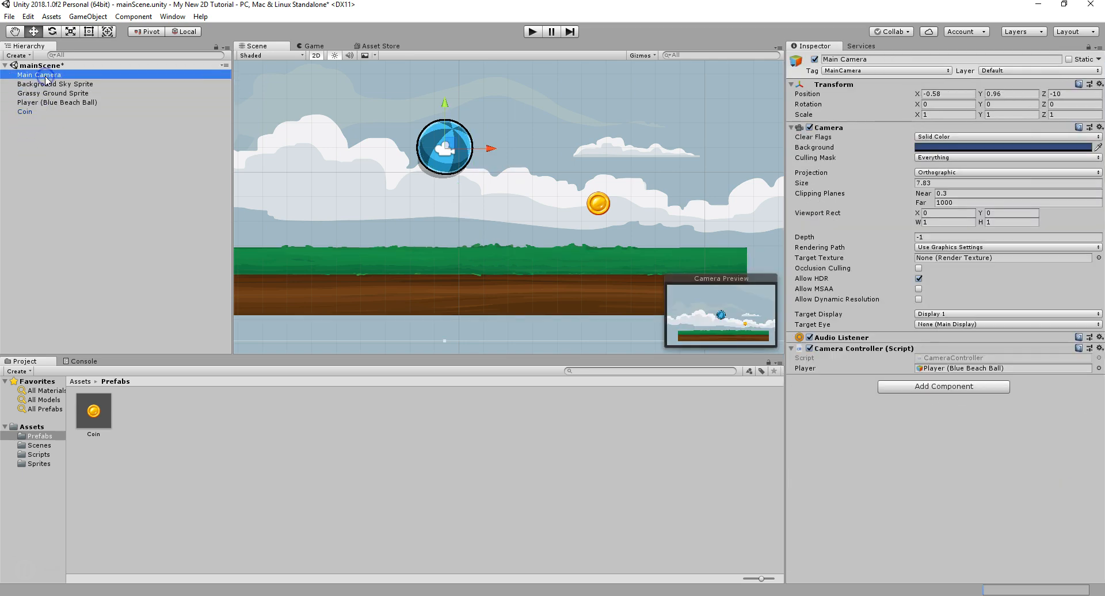
pyautogui.click(41, 113)
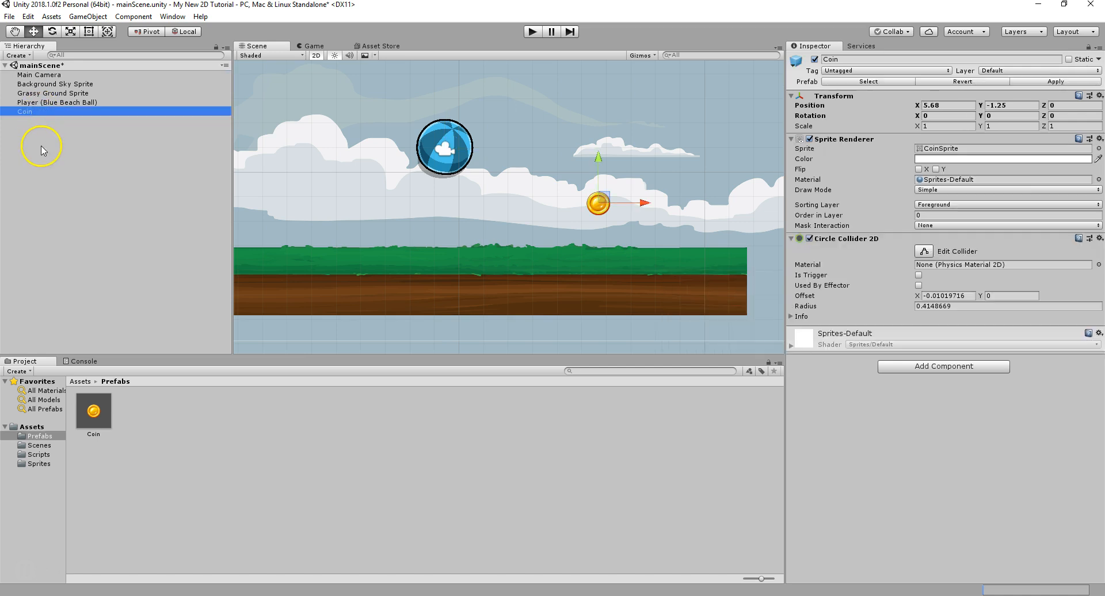
# Add a Rigidbody 2D component to the Coin prefab in the Prefabs folder.
pyautogui.click(100, 410)
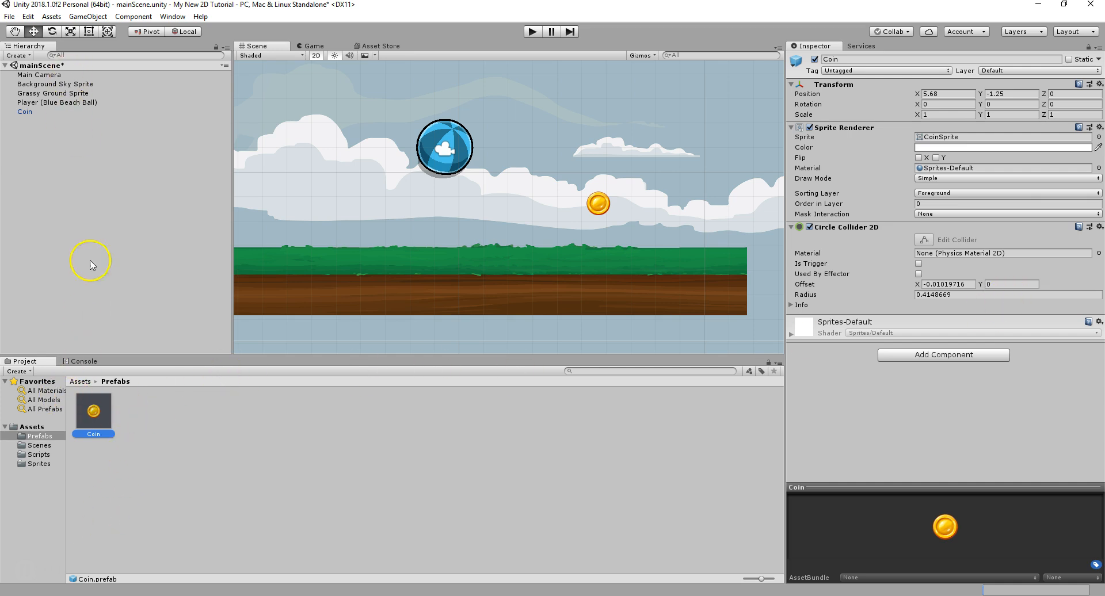
pyautogui.click(35, 427)
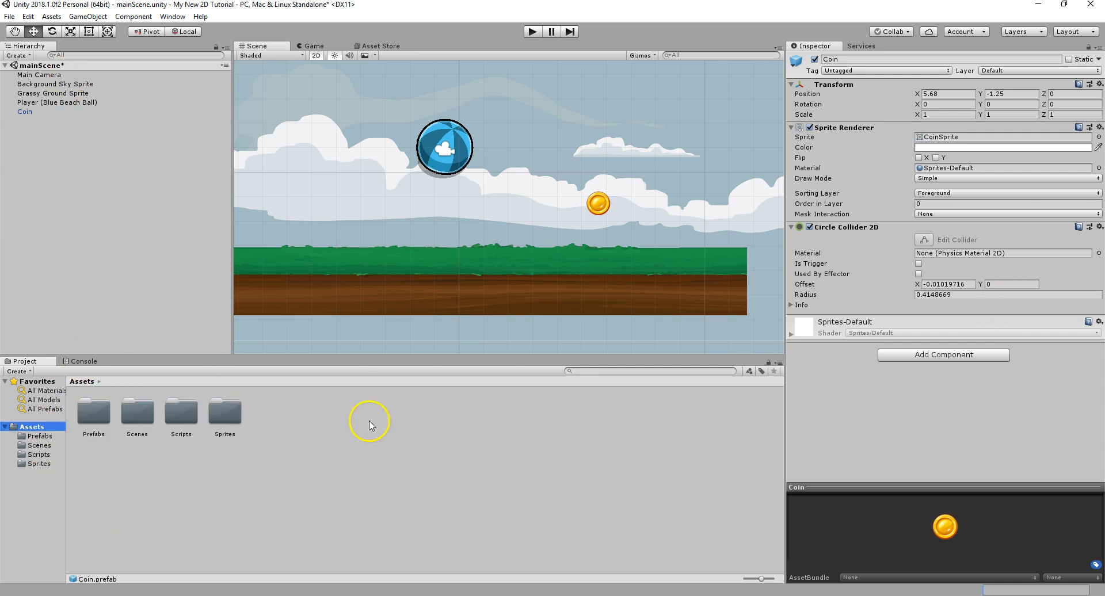
pyautogui.doubleClick(97, 415)
pyautogui.click(635, 402)
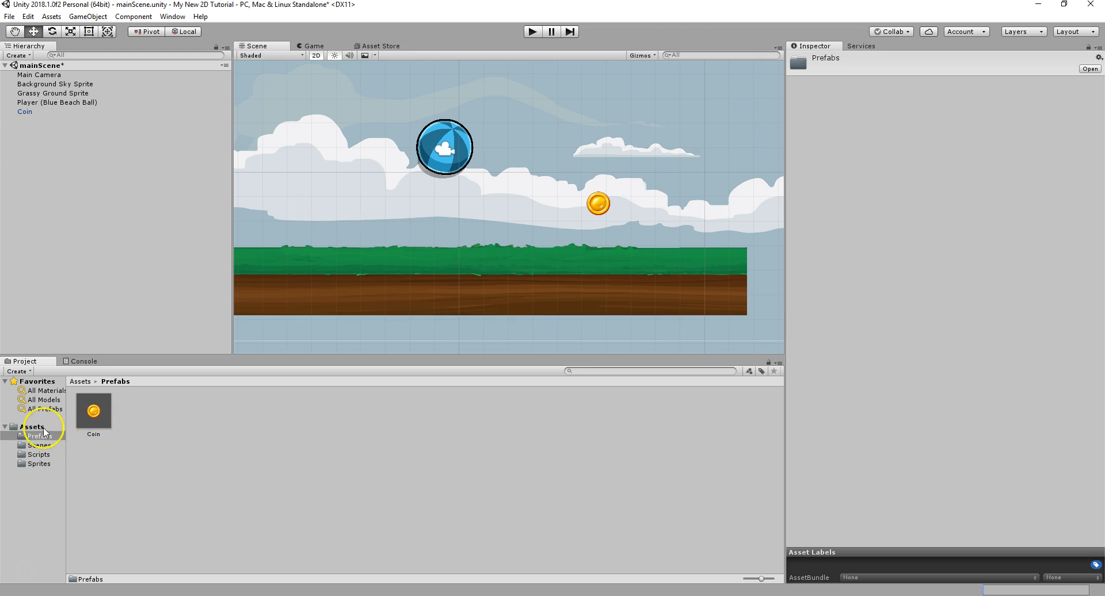
pyautogui.click(112, 418)
pyautogui.click(907, 352)
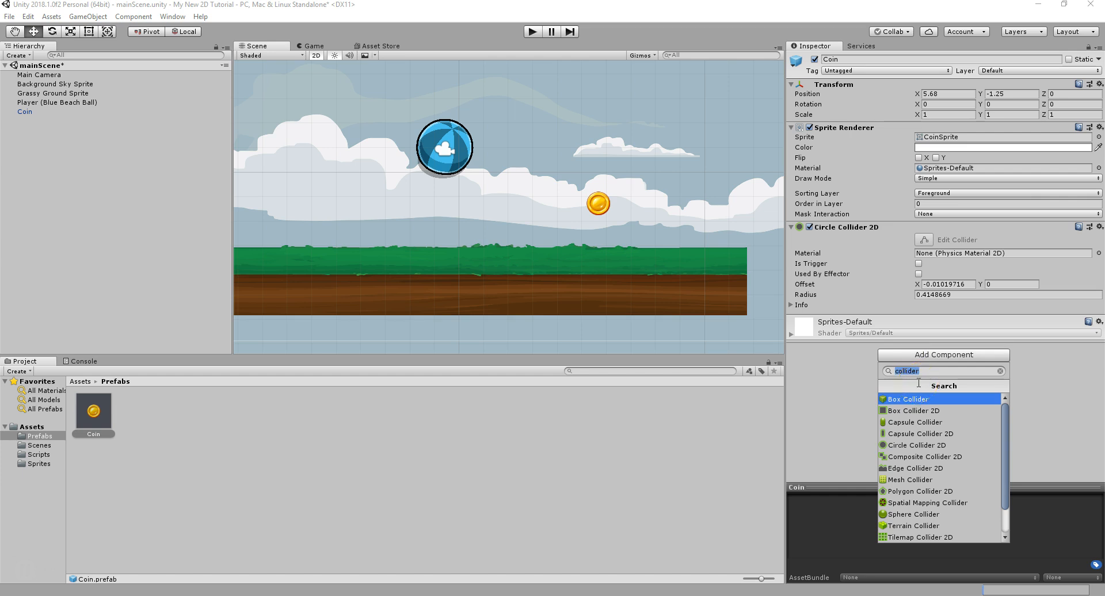
pyautogui.scroll(-2, 935, 489)
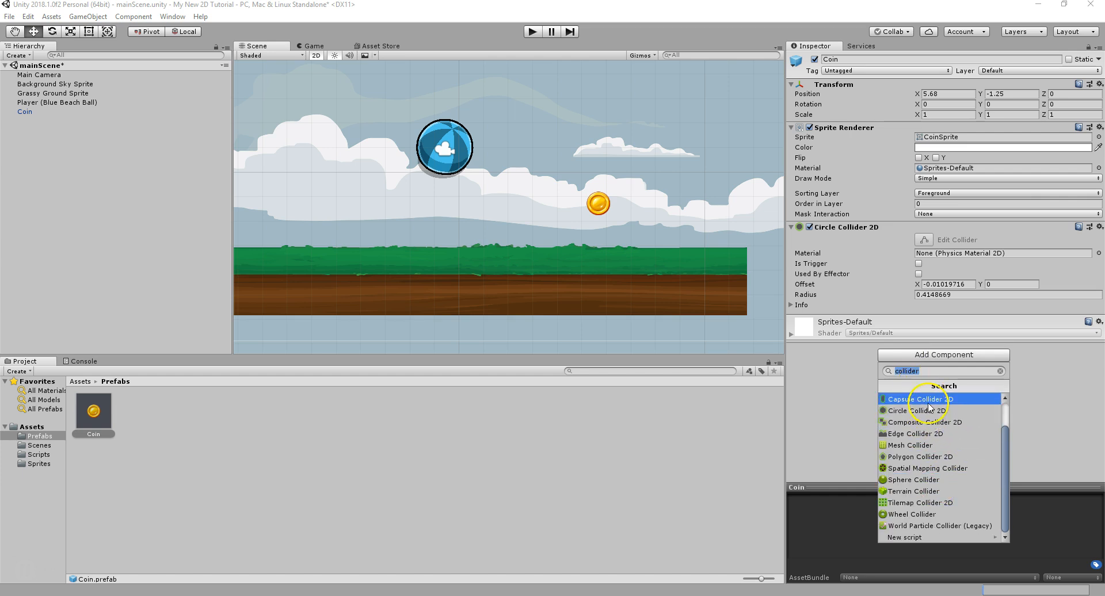
pyautogui.press('BackSpace')
pyautogui.write('rigi')
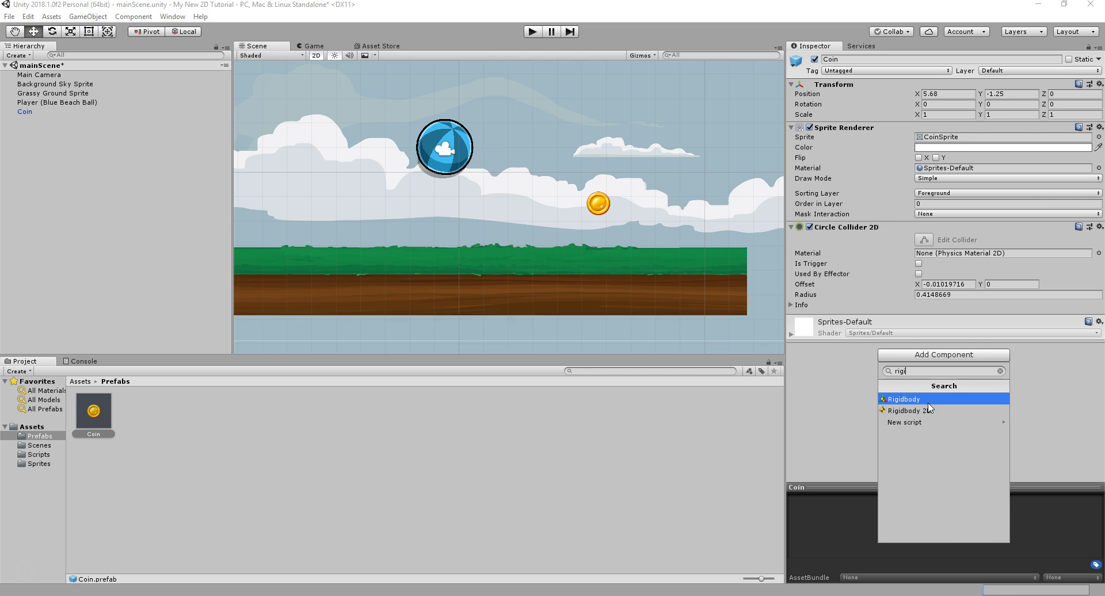
pyautogui.click(932, 411)
pyautogui.scroll(-3, 920, 346)
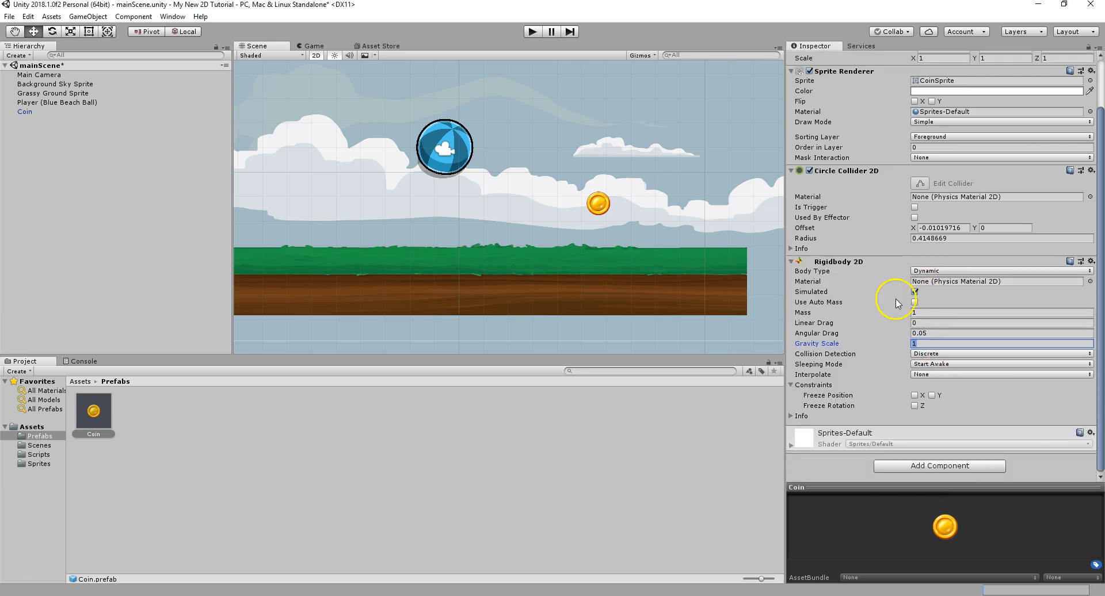
pyautogui.click(921, 313)
# Play-test the scene and check that the Coin instance carries the prefab's Rigidbody 2D component, and stop the game.
pyautogui.click(536, 31)
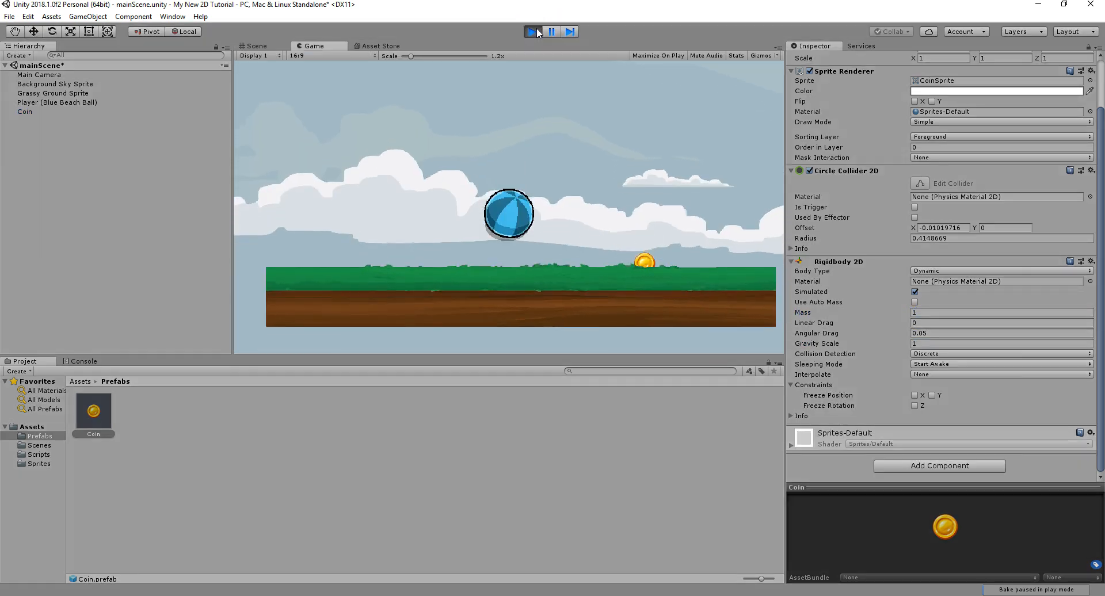
pyautogui.click(166, 501)
pyautogui.click(141, 432)
pyautogui.click(106, 410)
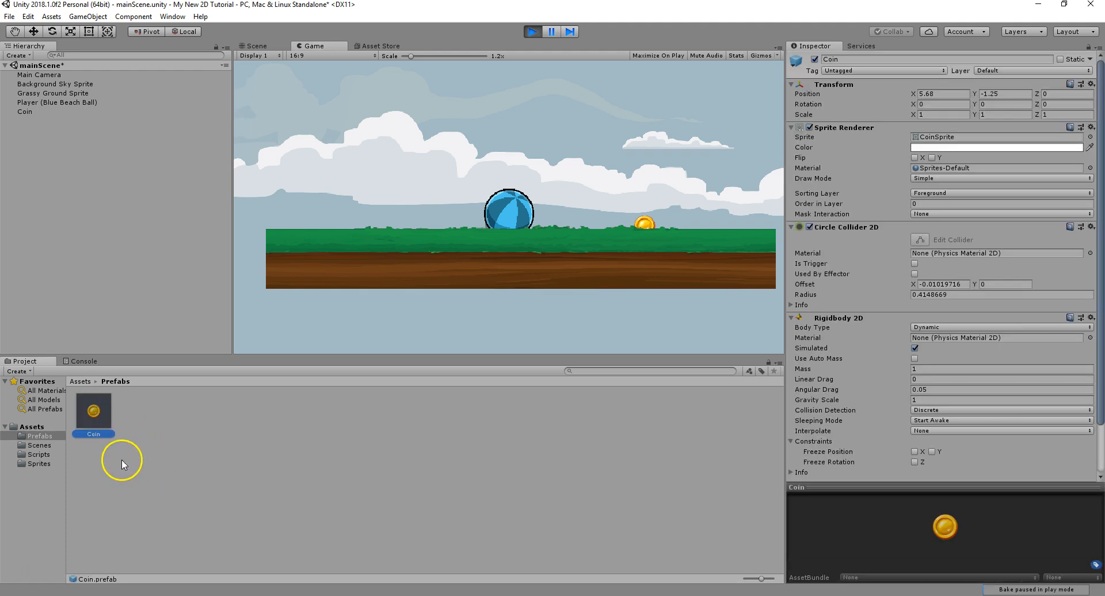
pyautogui.click(26, 112)
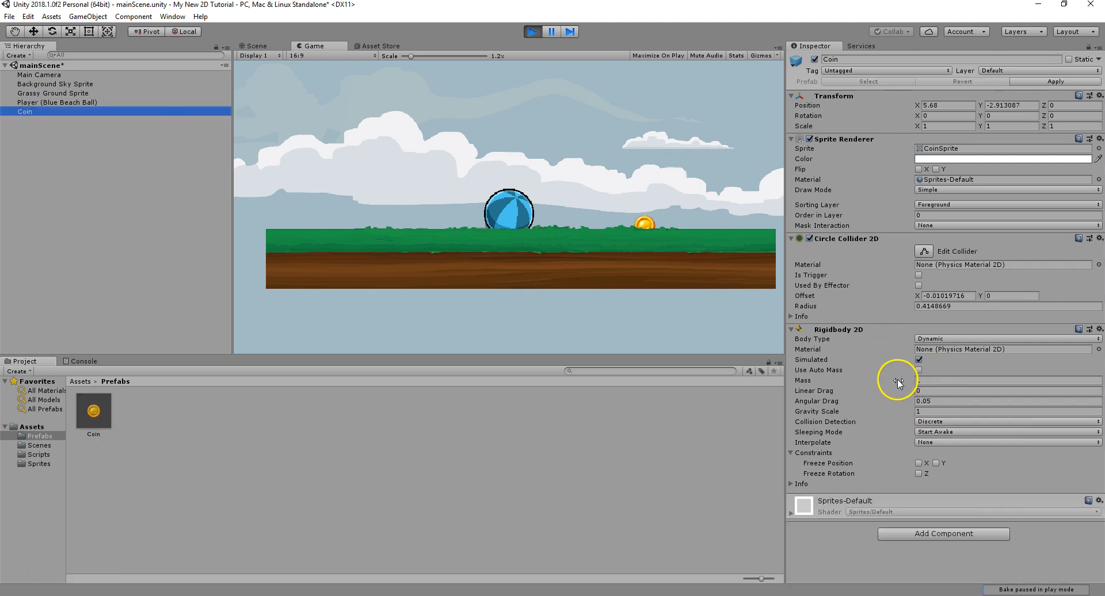
pyautogui.click(89, 417)
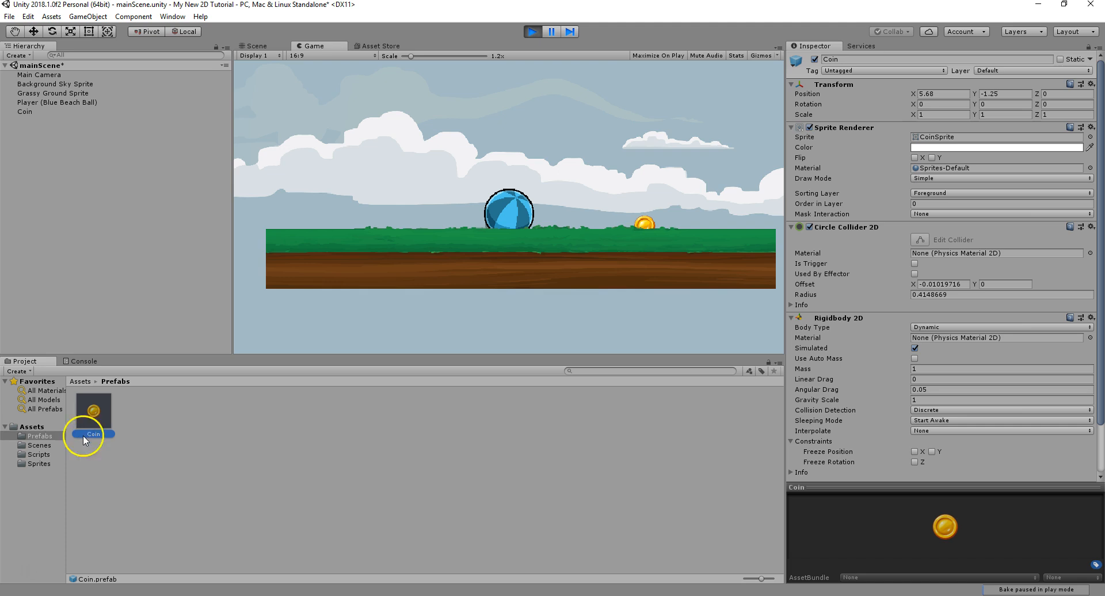
pyautogui.click(533, 32)
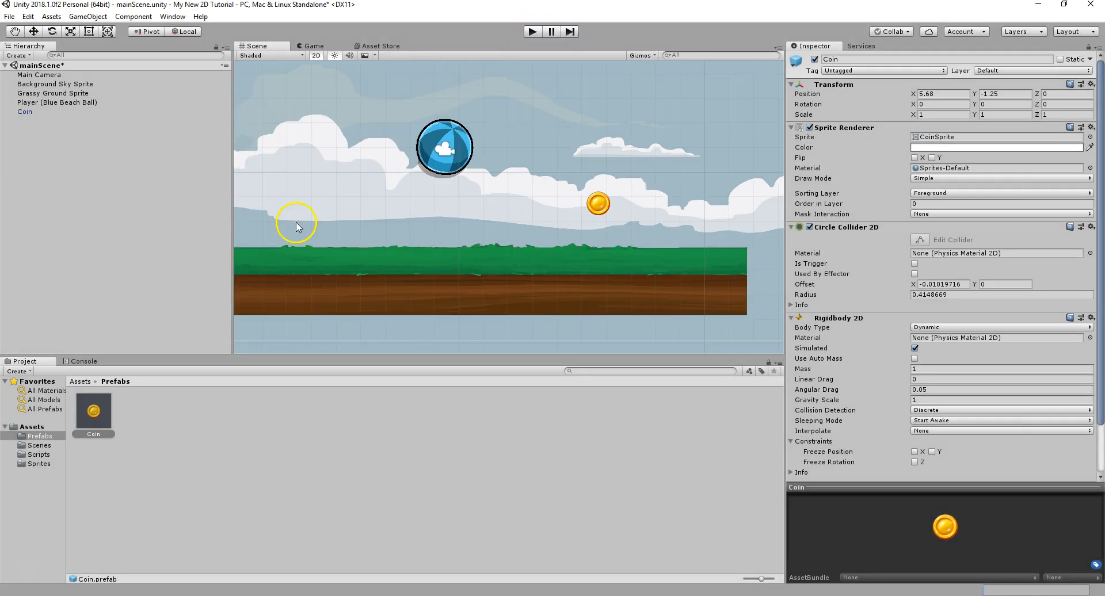
# Add four more Coin prefab instances to the scene, placing two of them in the air to the left of the beach ball.
pyautogui.moveTo(102, 411); pyautogui.dragTo(291, 171)
pyautogui.moveTo(92, 419); pyautogui.dragTo(377, 216)
pyautogui.click(46, 130)
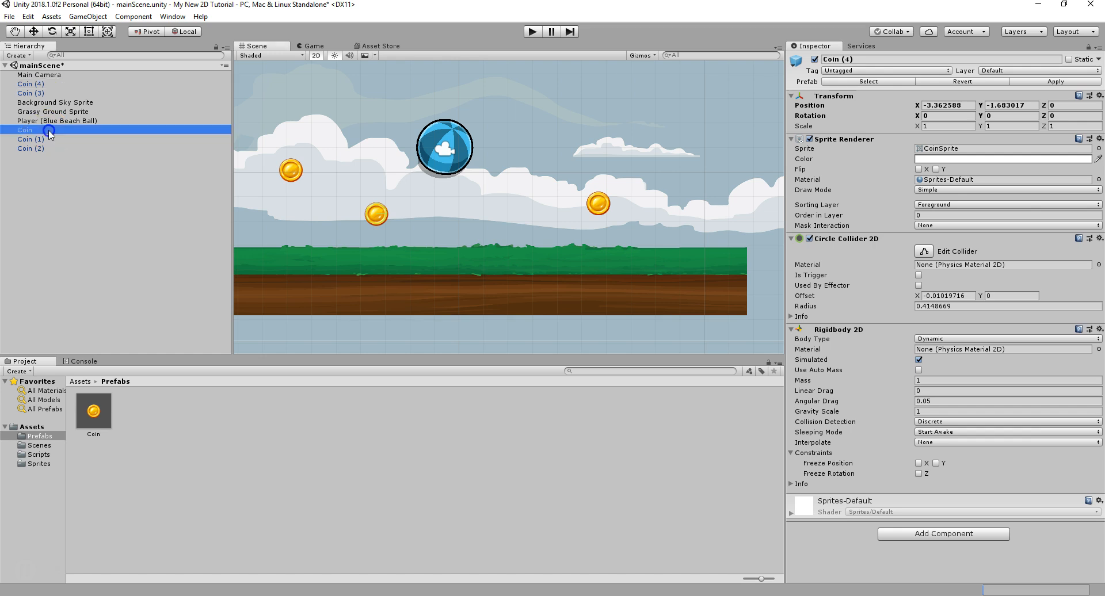
# Spread the two overlapping coin copies leftward, moving Coin (1) to about X 3.38, Y -1.09 and Coin (2) to about X 0.03, Y -1.09.
pyautogui.click(51, 140)
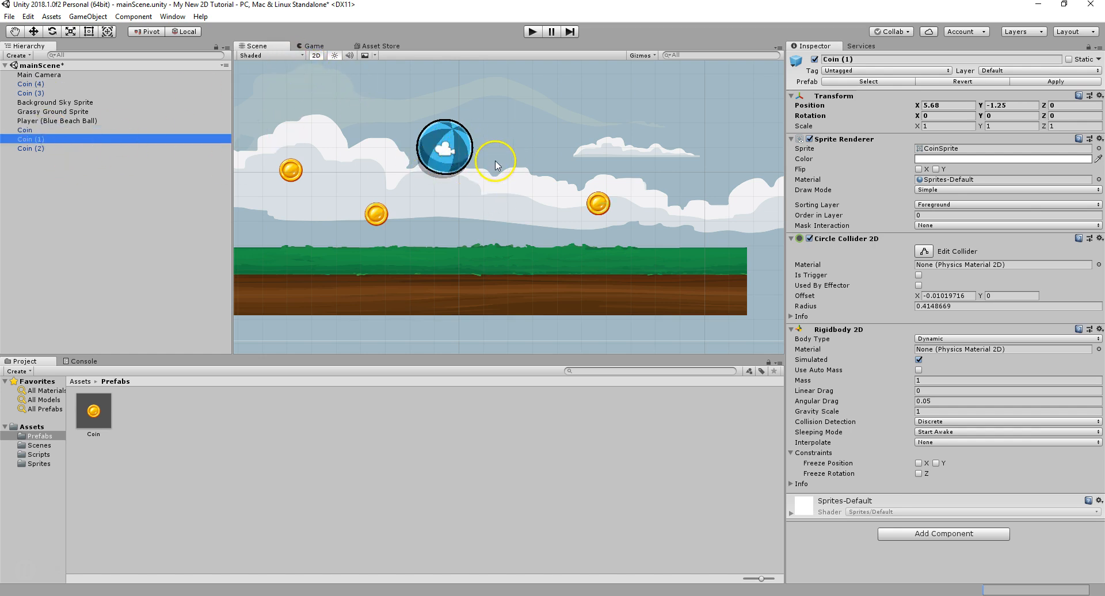
pyautogui.press('f')
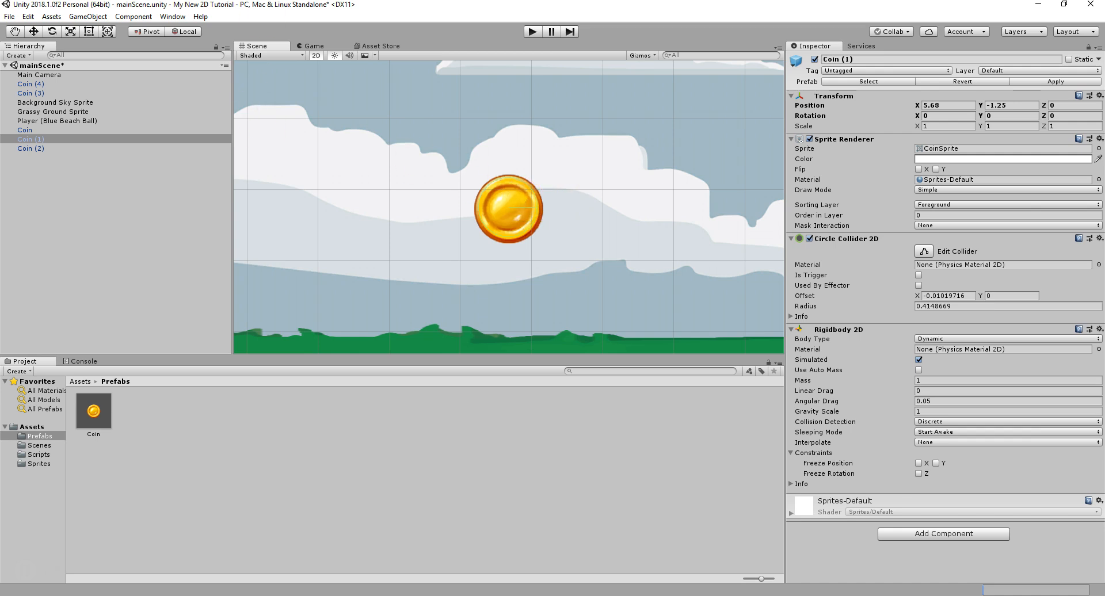
pyautogui.click(33, 31)
pyautogui.moveTo(514, 202); pyautogui.dragTo(350, 190)
pyautogui.press('f')
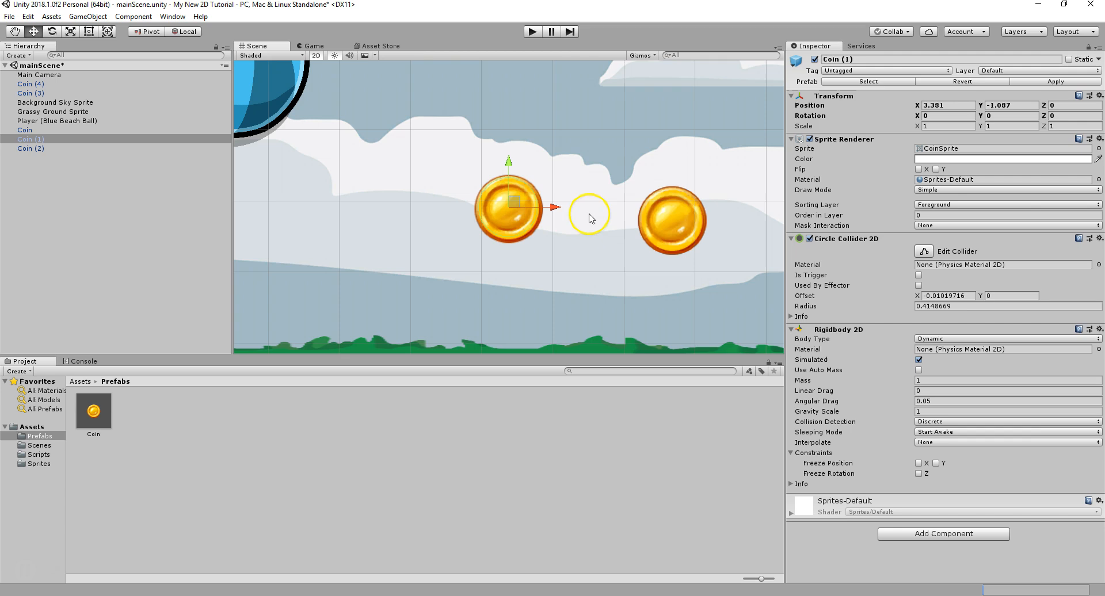
pyautogui.click(675, 210)
pyautogui.moveTo(675, 209); pyautogui.dragTo(253, 203)
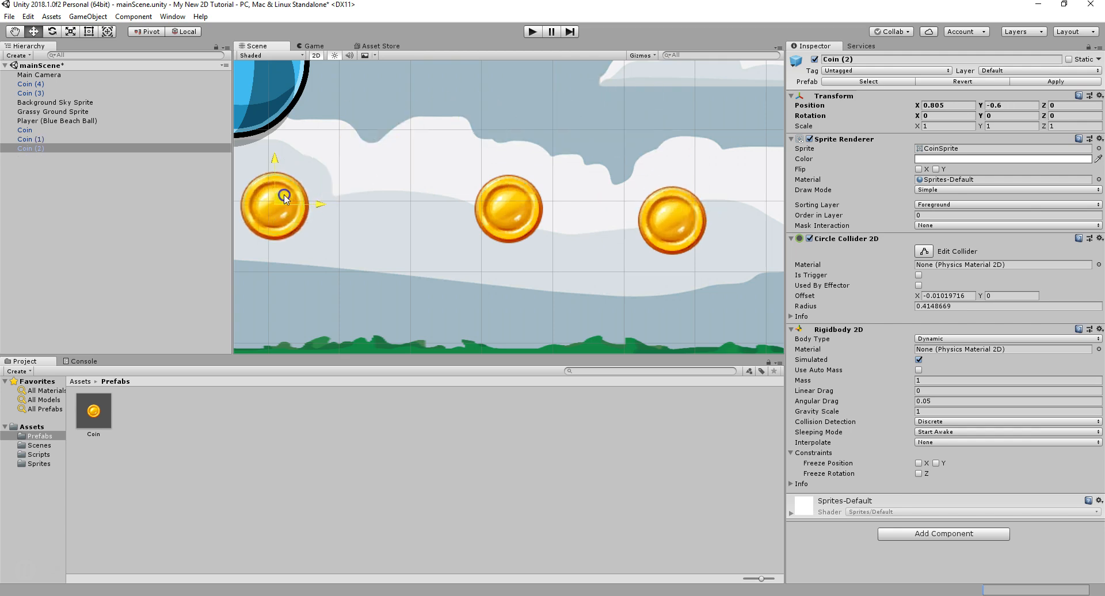
# Play-test the scene with all five coins and stop the game.
pyautogui.scroll(-3, 443, 167)
pyautogui.scroll(-7, 448, 223)
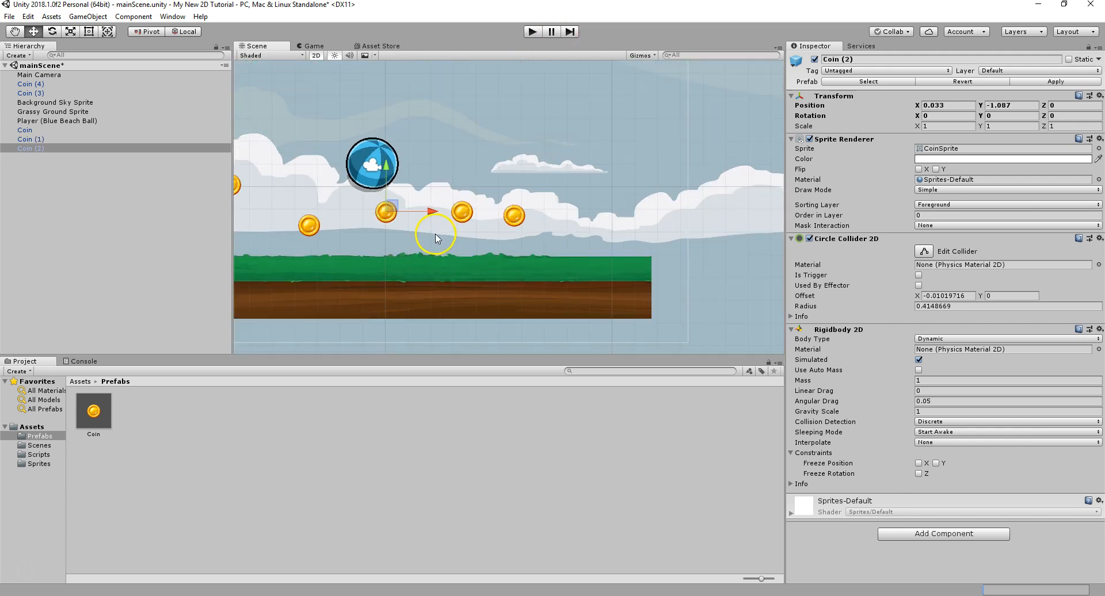
pyautogui.moveTo(471, 225); pyautogui.dragTo(598, 201, button='middle')
pyautogui.click(534, 32)
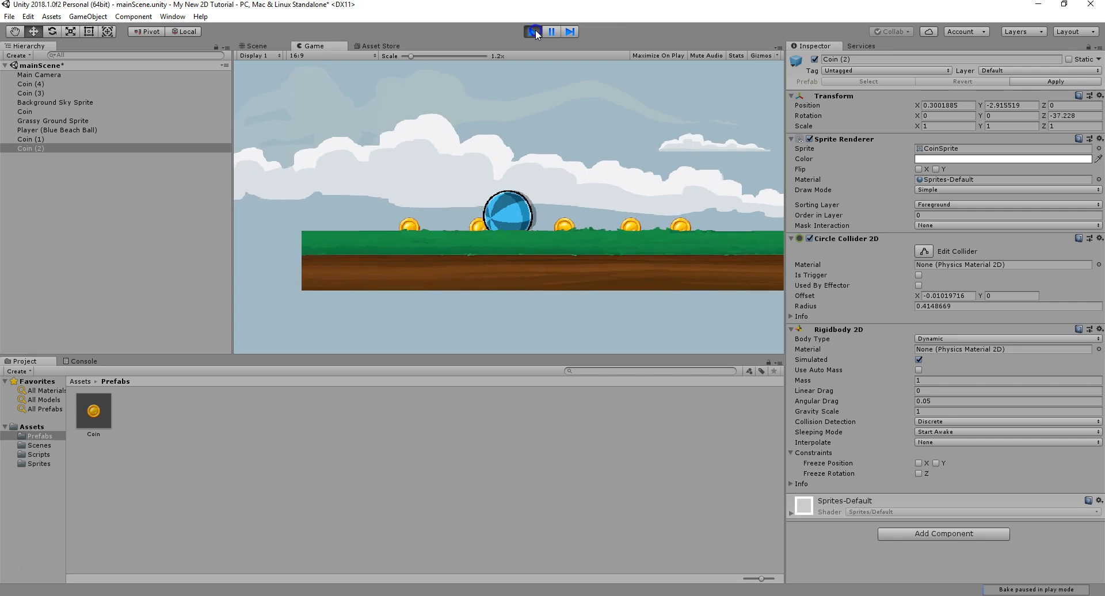
pyautogui.click(535, 31)
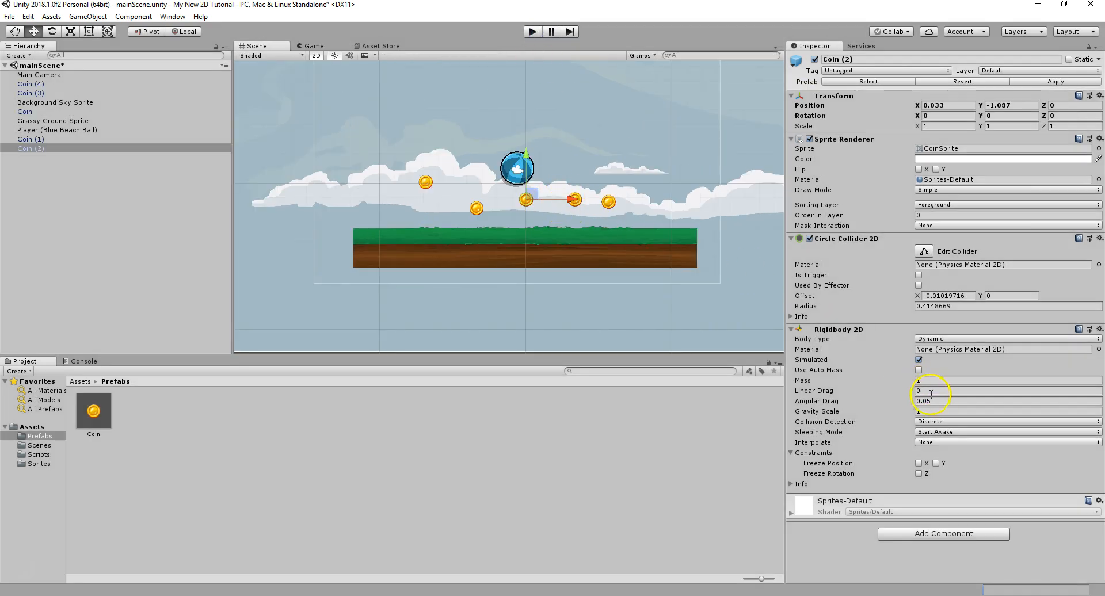
# Set the gravity scale of Coin (2) to 0 and play-test the change.
pyautogui.click(930, 414)
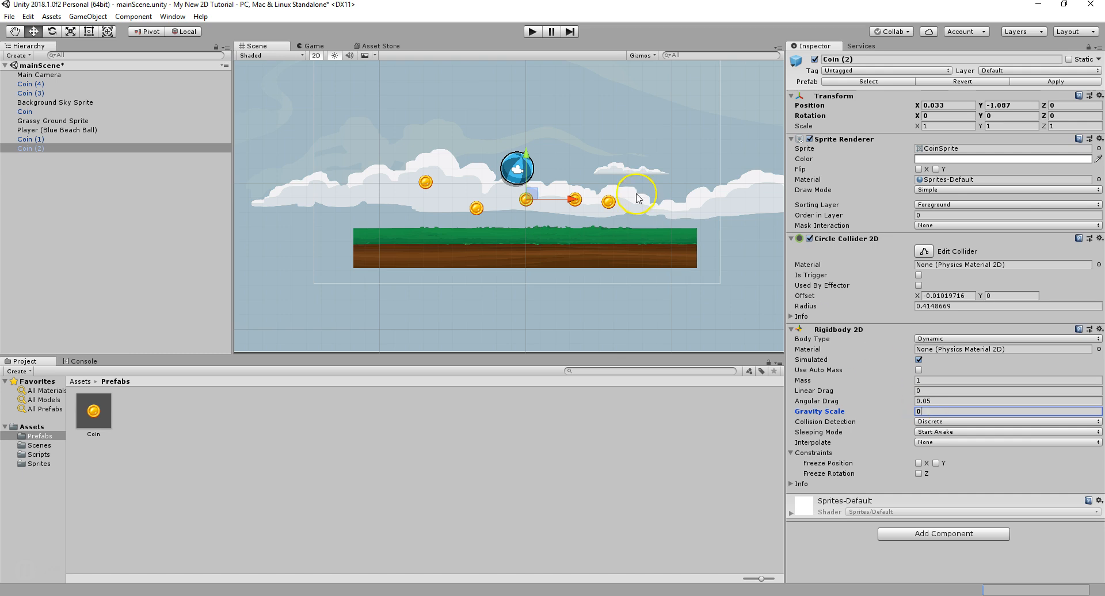
pyautogui.click(537, 35)
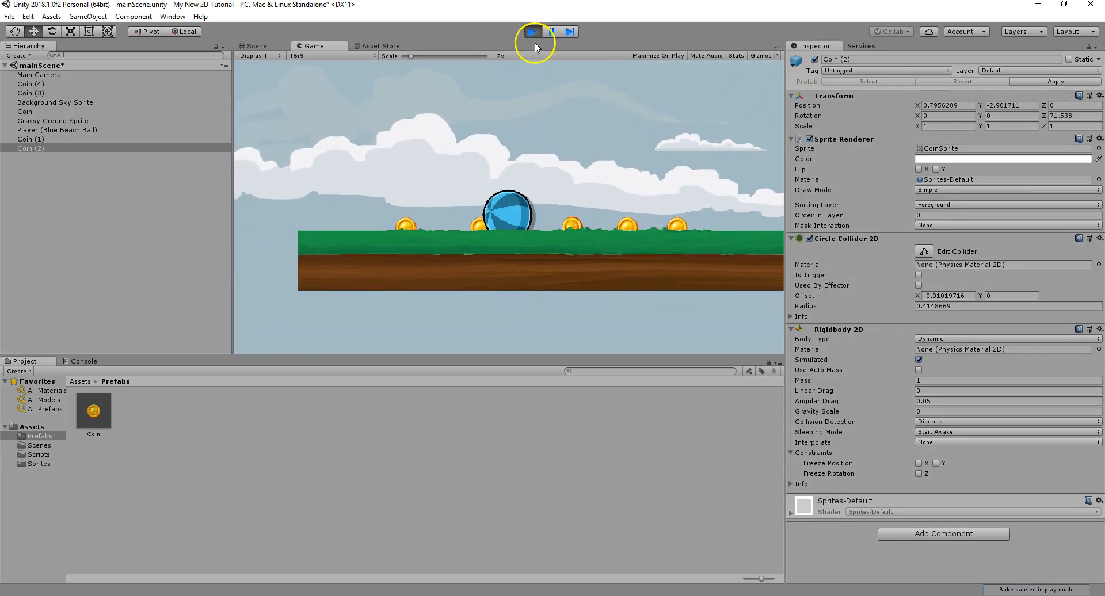
pyautogui.click(534, 32)
# Raise Coin (2) clear of the beach ball to about X 1.58, Y 1.68 and run the game again.
pyautogui.moveTo(531, 190); pyautogui.dragTo(553, 151)
pyautogui.click(534, 33)
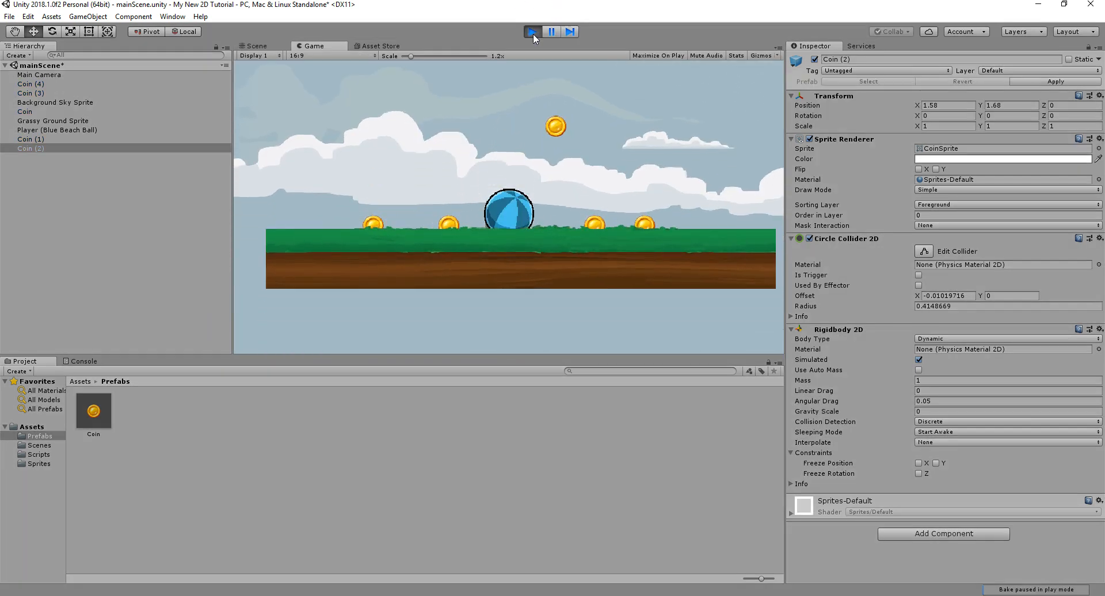
# Stop the game and apply Coin (2)'s gravity scale of 0 to the Coin prefab.
pyautogui.click(533, 32)
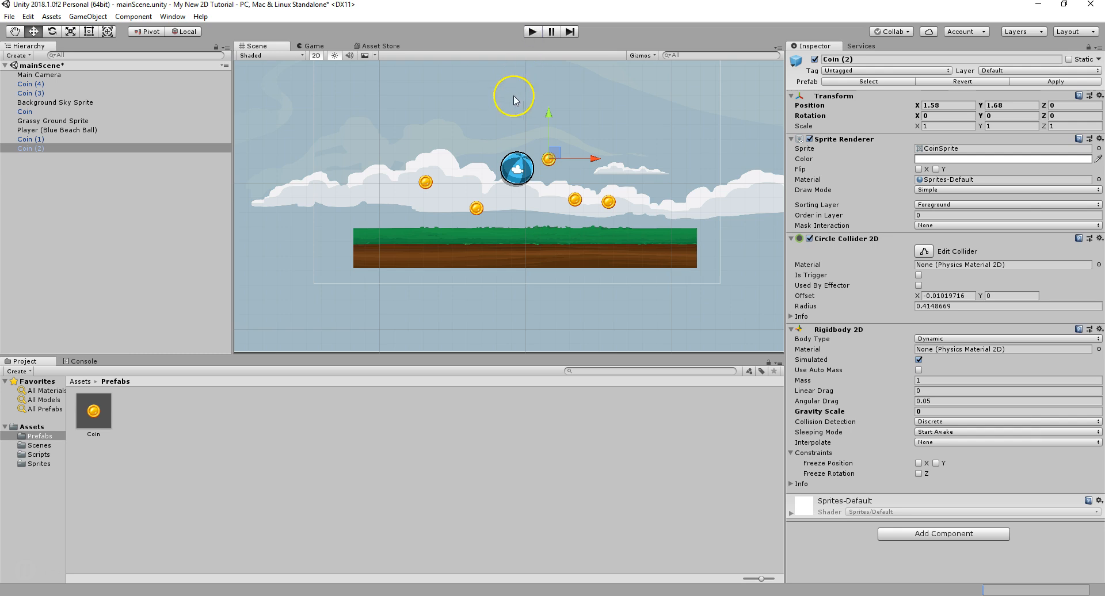
pyautogui.click(42, 148)
pyautogui.click(65, 150)
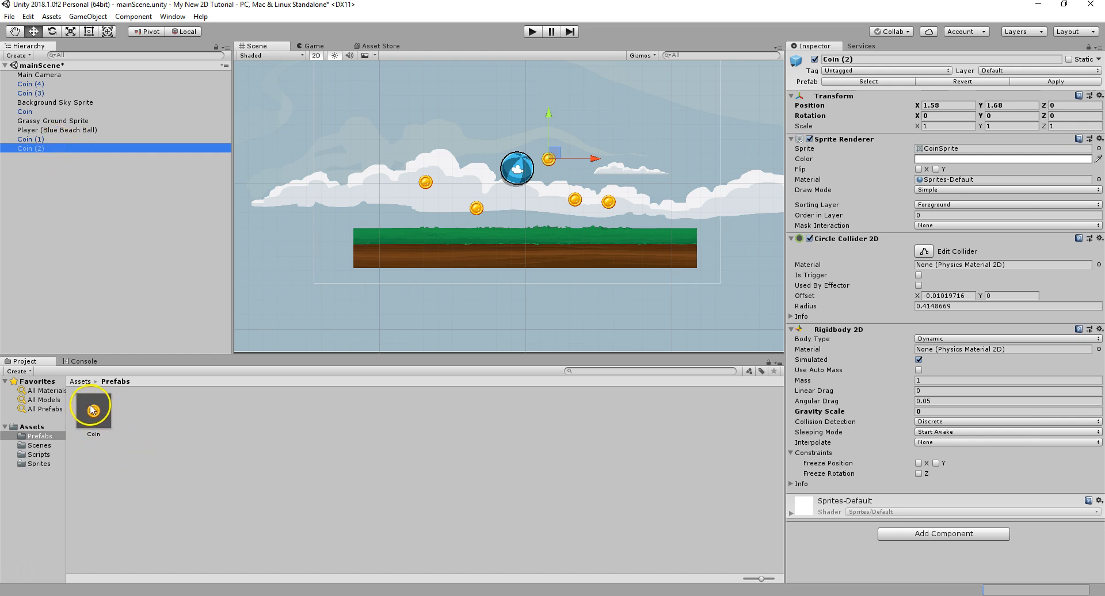
pyautogui.click(35, 151)
pyautogui.click(1061, 83)
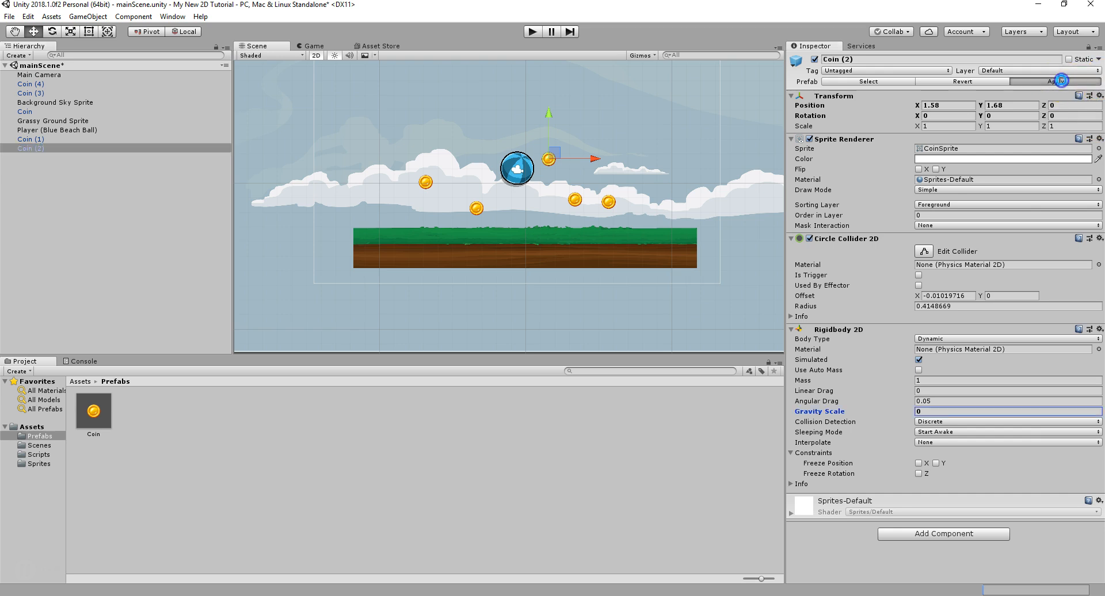
# Play-test the scene to check how all coins behave with the updated prefab, and stop the game.
pyautogui.click(539, 31)
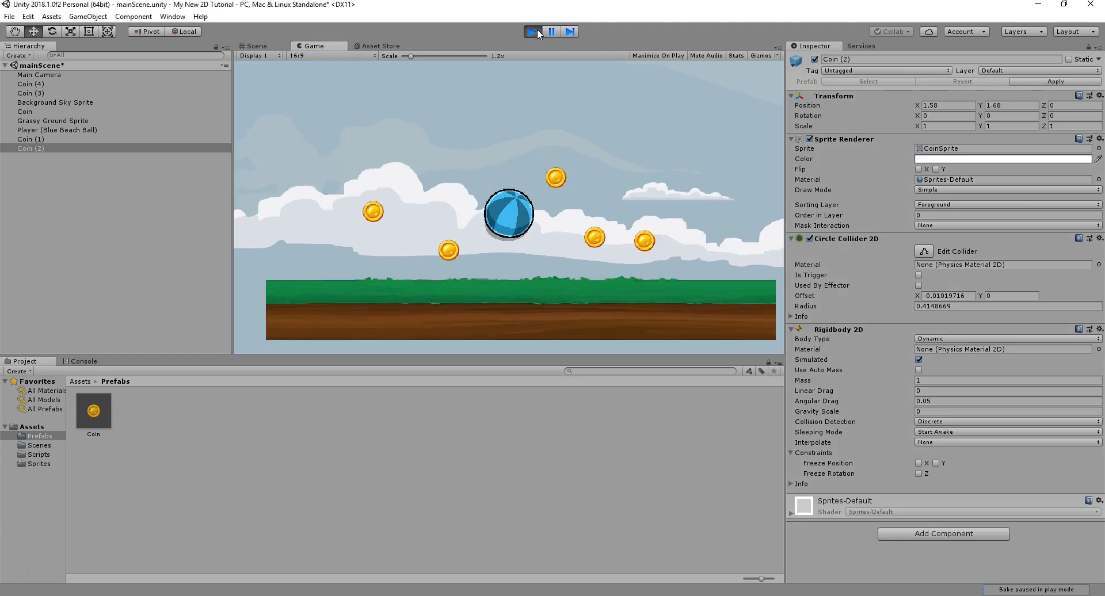
pyautogui.click(306, 447)
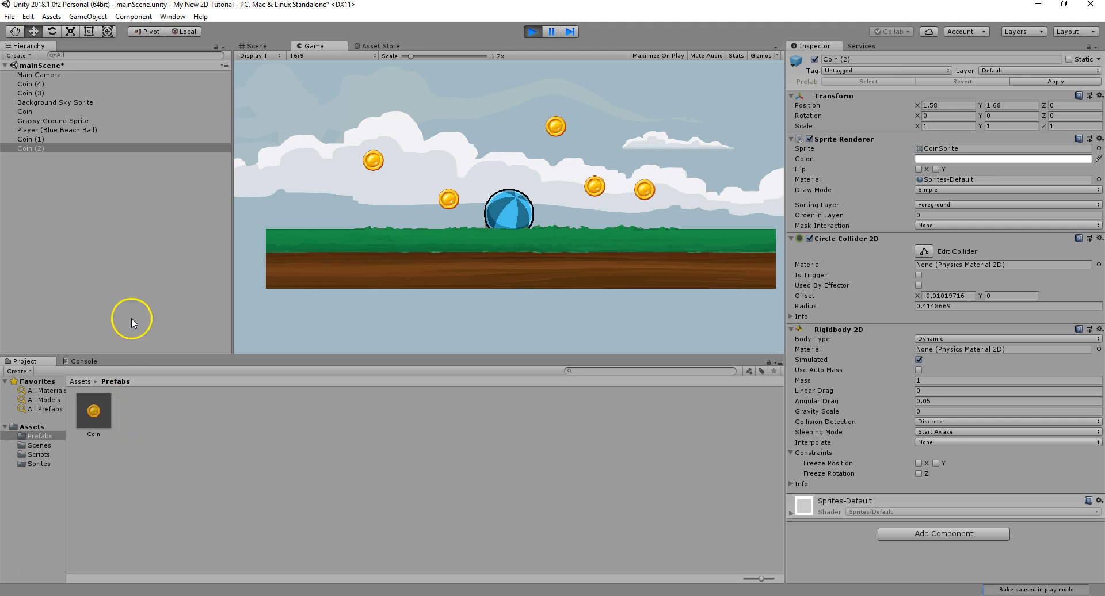
pyautogui.click(533, 31)
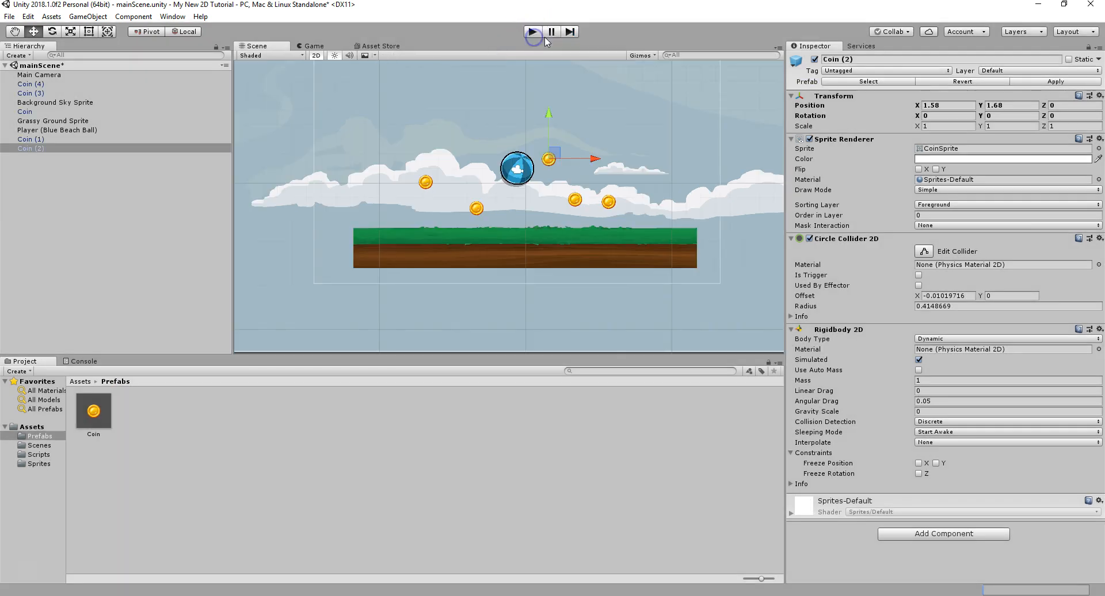
# Tag Coin (2) as Coin and apply the change to the Coin prefab.
pyautogui.click(856, 73)
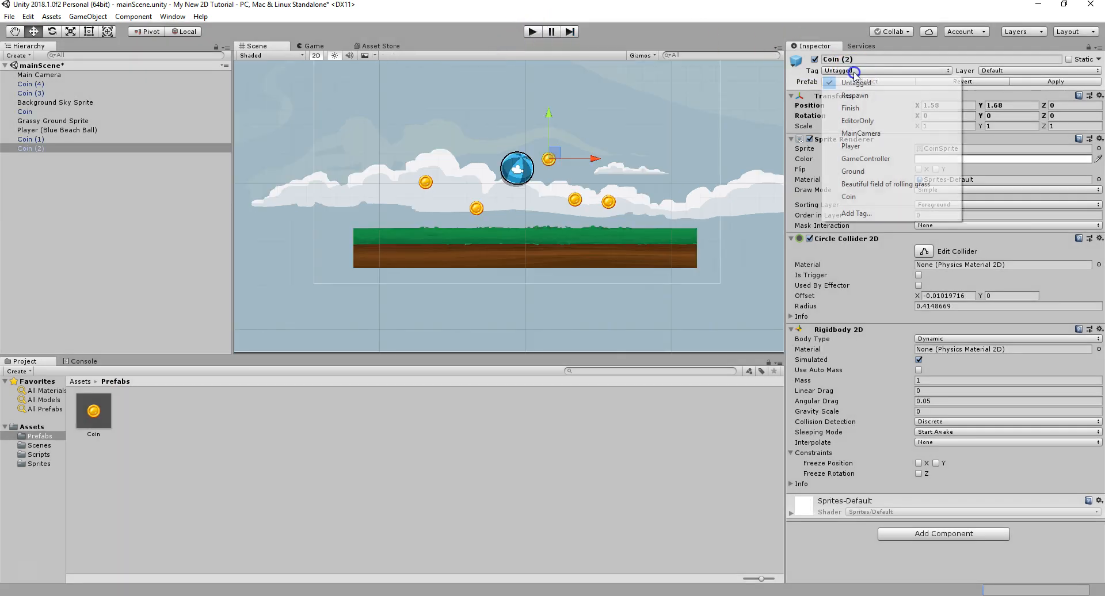
pyautogui.click(862, 197)
pyautogui.click(67, 140)
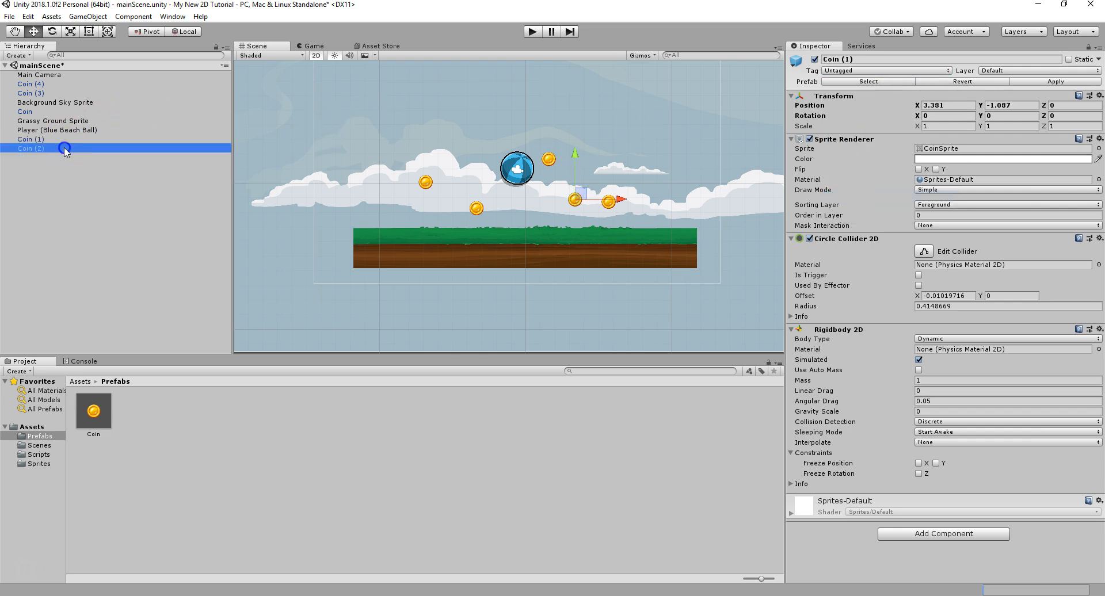
pyautogui.click(90, 411)
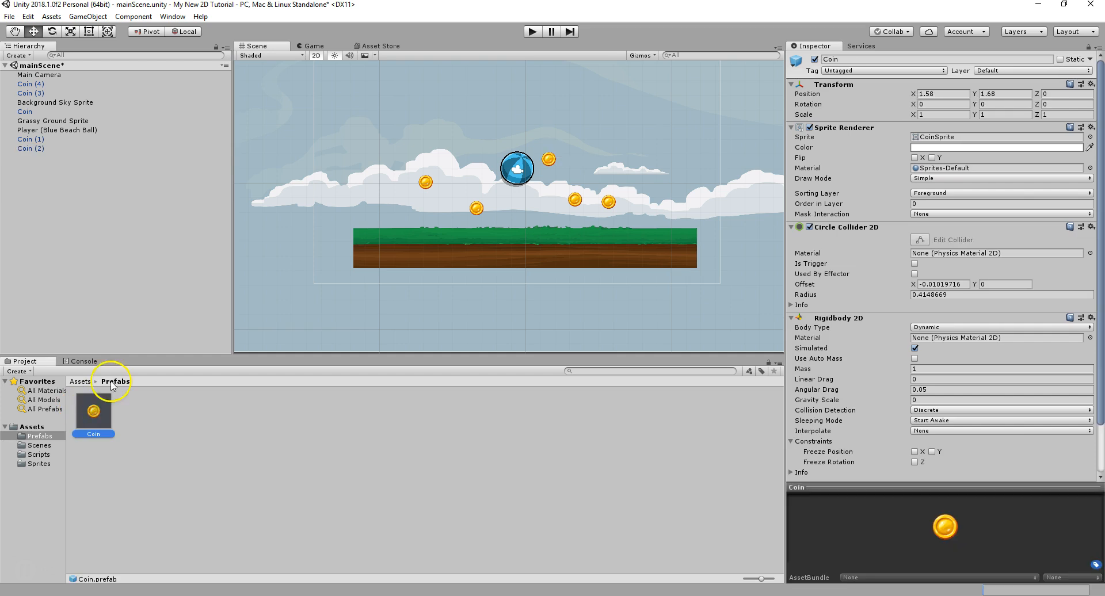
pyautogui.click(57, 148)
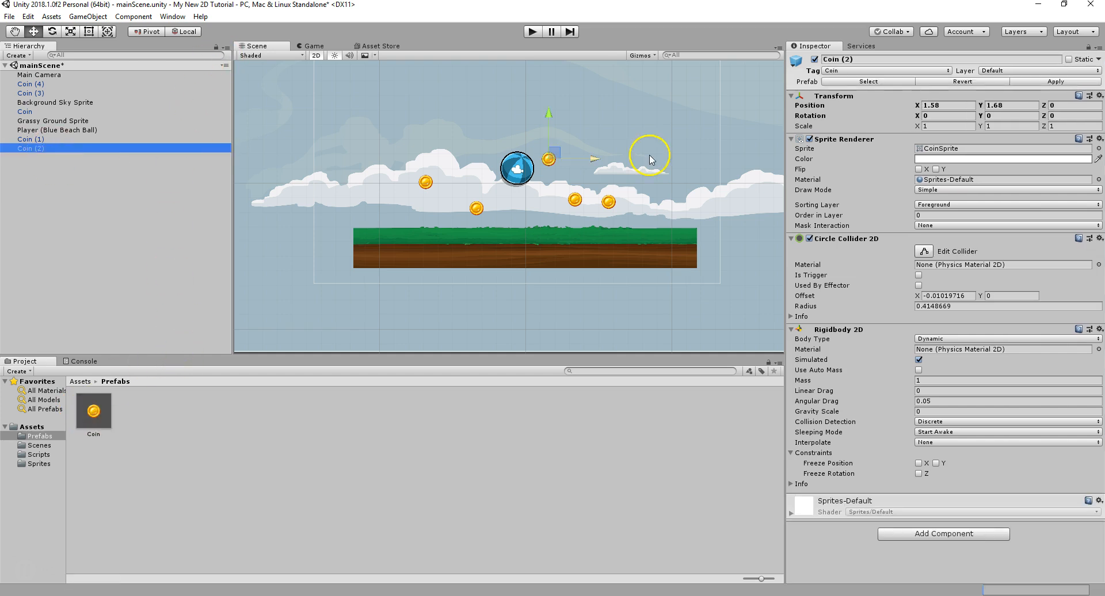
pyautogui.click(1077, 81)
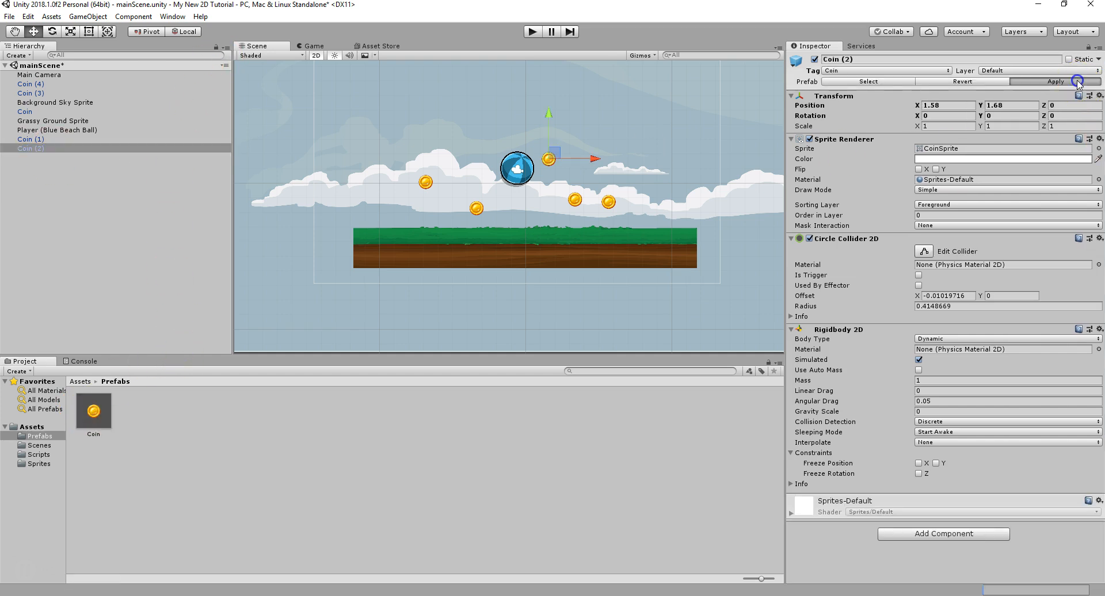
# Delete Coin (1), Coin (2), Coin (3) and Coin (4) from the scene together.
pyautogui.click(60, 140)
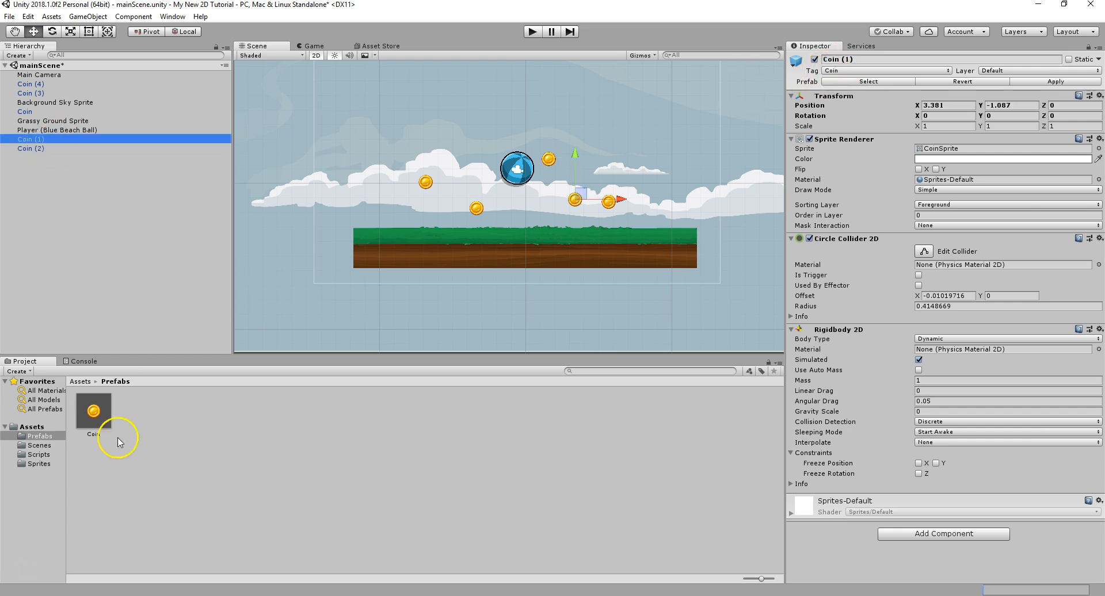
pyautogui.keyDown('ctrl'); pyautogui.click(43, 149); pyautogui.keyUp('ctrl')
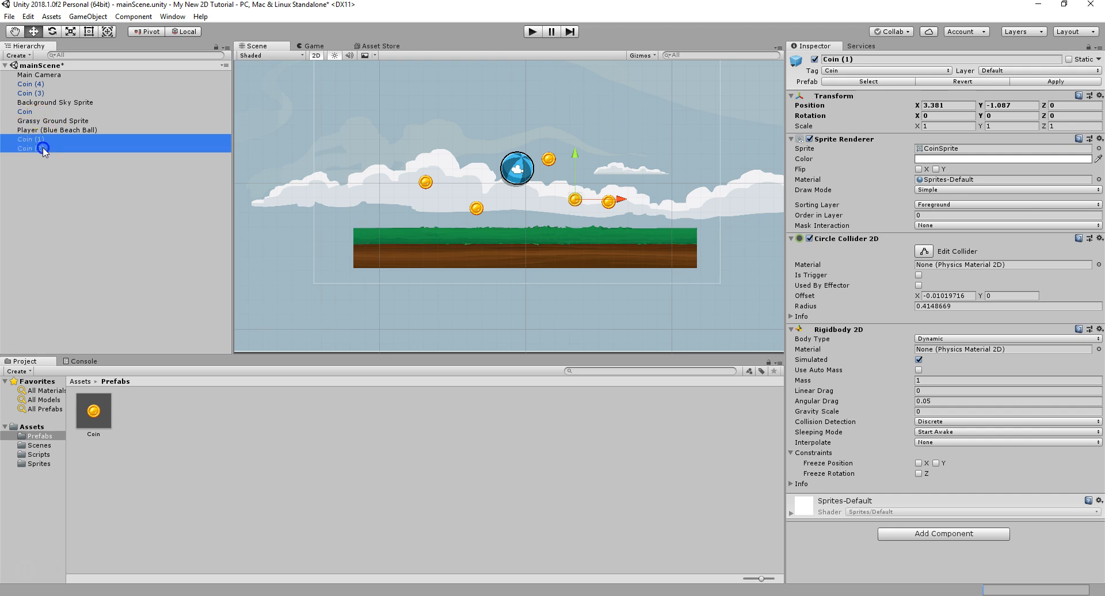
pyautogui.keyDown('ctrl'); pyautogui.click(46, 101); pyautogui.keyUp('ctrl')
pyautogui.keyDown('ctrl'); pyautogui.click(47, 101); pyautogui.keyUp('ctrl')
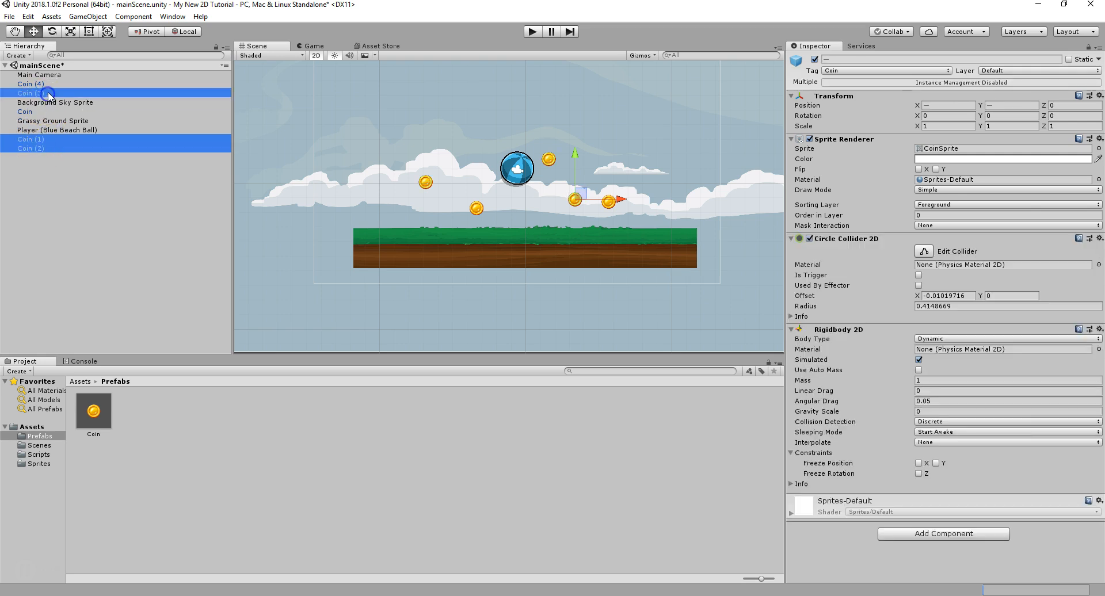
pyautogui.rightClick(56, 85)
pyautogui.keyDown('ctrl'); pyautogui.click(40, 93); pyautogui.keyUp('ctrl')
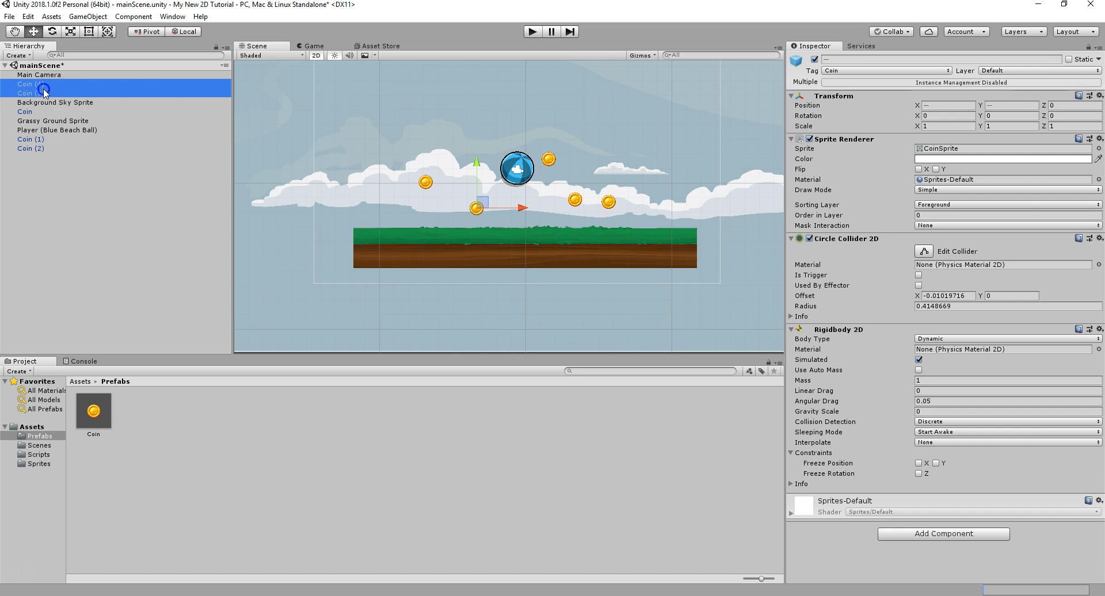
pyautogui.keyDown('ctrl'); pyautogui.click(43, 140); pyautogui.keyUp('ctrl')
pyautogui.keyDown('ctrl'); pyautogui.click(43, 148); pyautogui.keyUp('ctrl')
pyautogui.rightClick(44, 149)
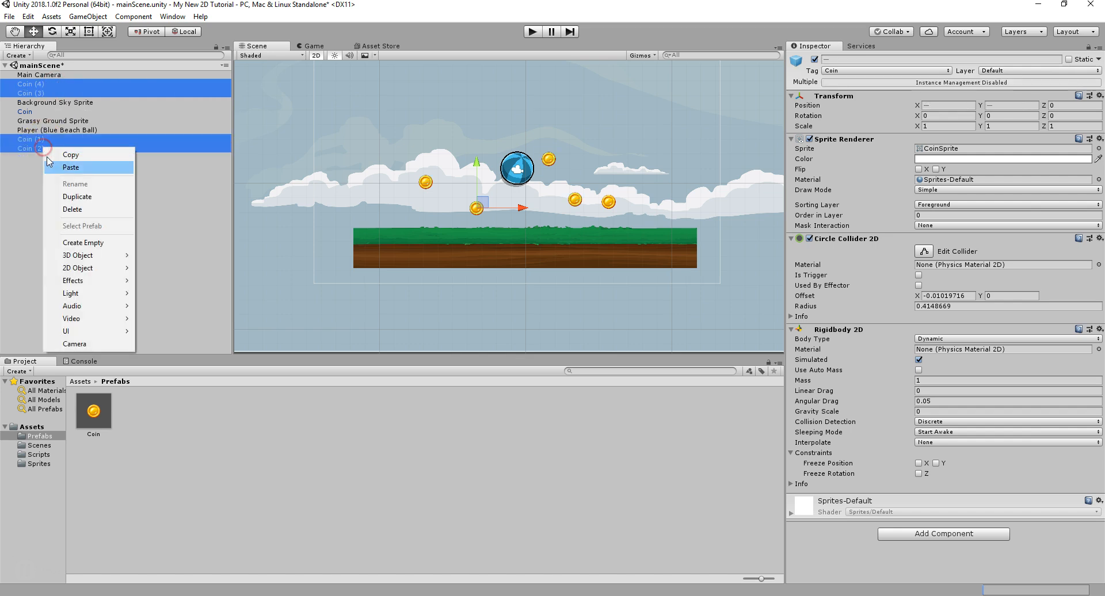
pyautogui.click(59, 210)
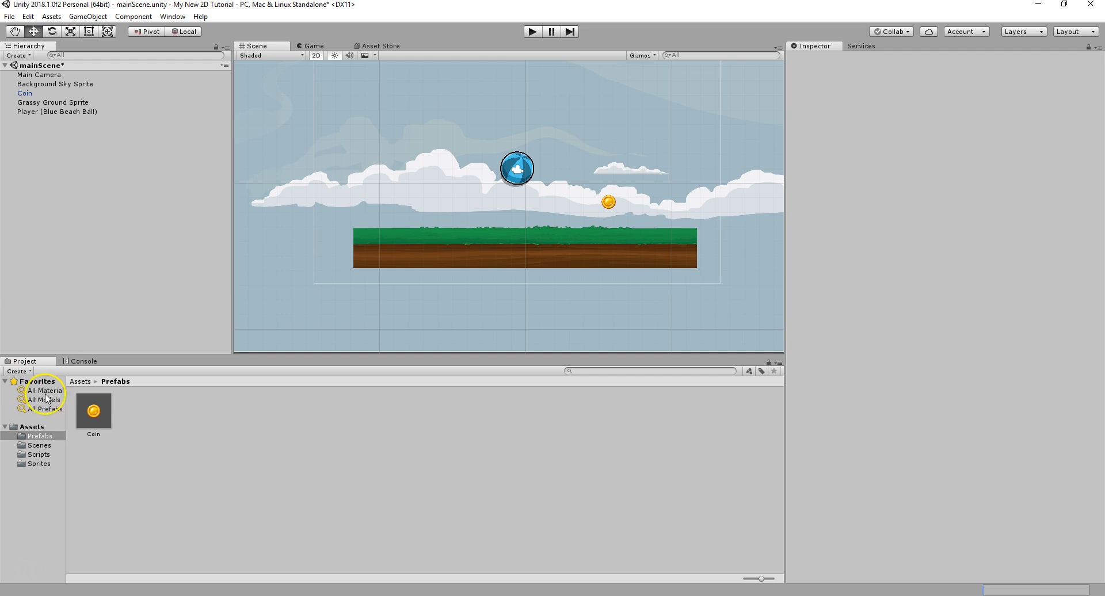
# Show the root Assets folder and delete the remaining Coin from the scene.
pyautogui.moveTo(134, 423)
pyautogui.mouseDown()
pyautogui.moveTo(190, 422)
pyautogui.moveTo(163, 438)
pyautogui.moveTo(148, 406)
pyautogui.moveTo(160, 443)
pyautogui.moveTo(146, 407)
pyautogui.mouseUp()
pyautogui.click(30, 428)
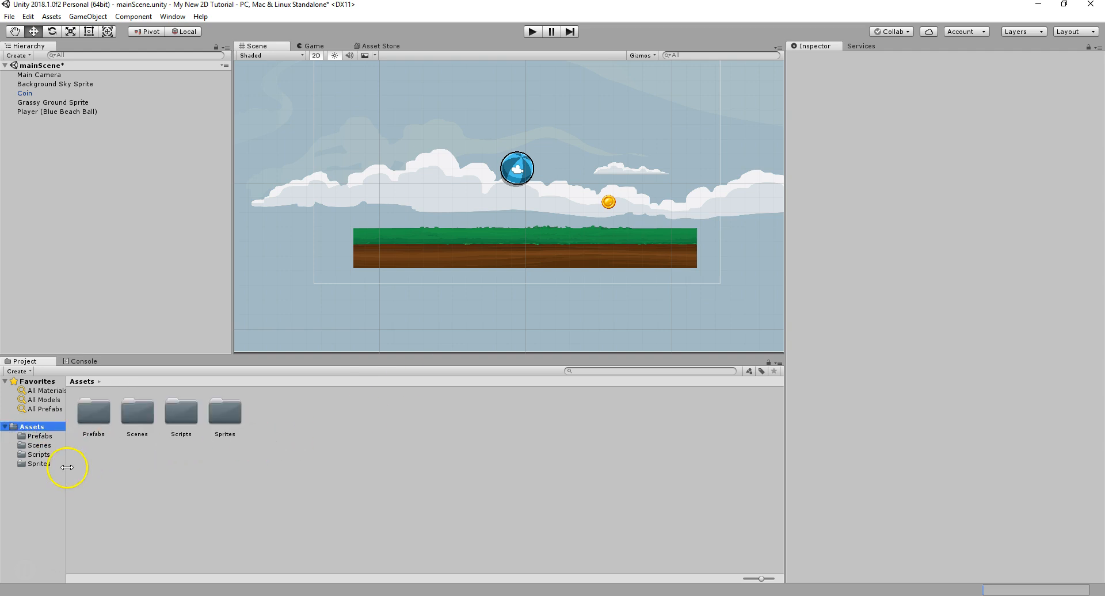
pyautogui.rightClick(27, 94)
pyautogui.click(57, 153)
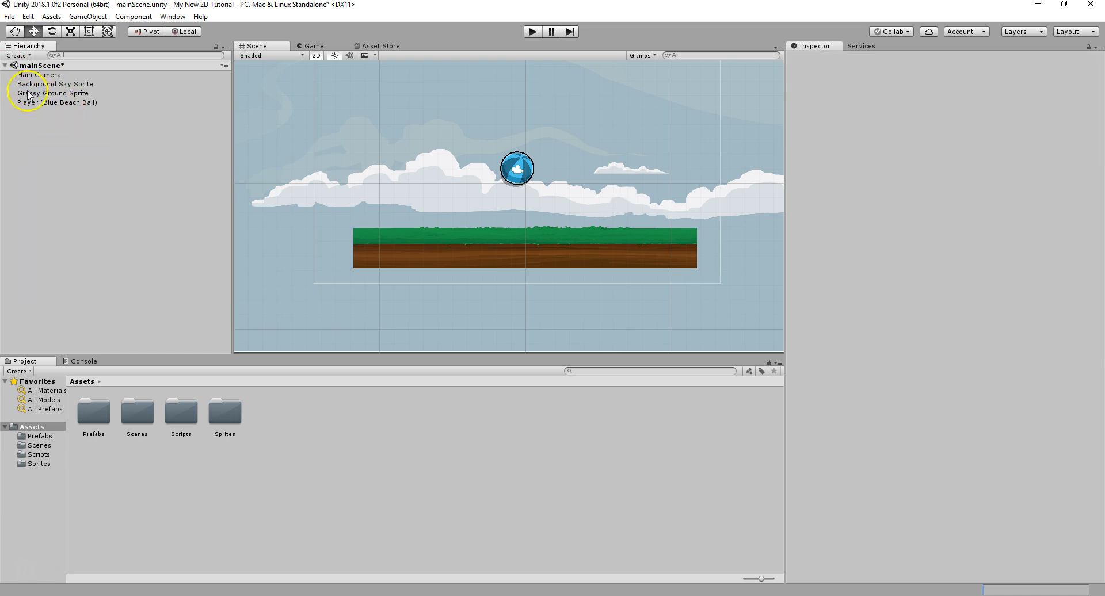
# Add three instances of the Coin prefab to the scene, placing Coin (2) at about X -12.08, Y 1.57.
pyautogui.doubleClick(98, 412)
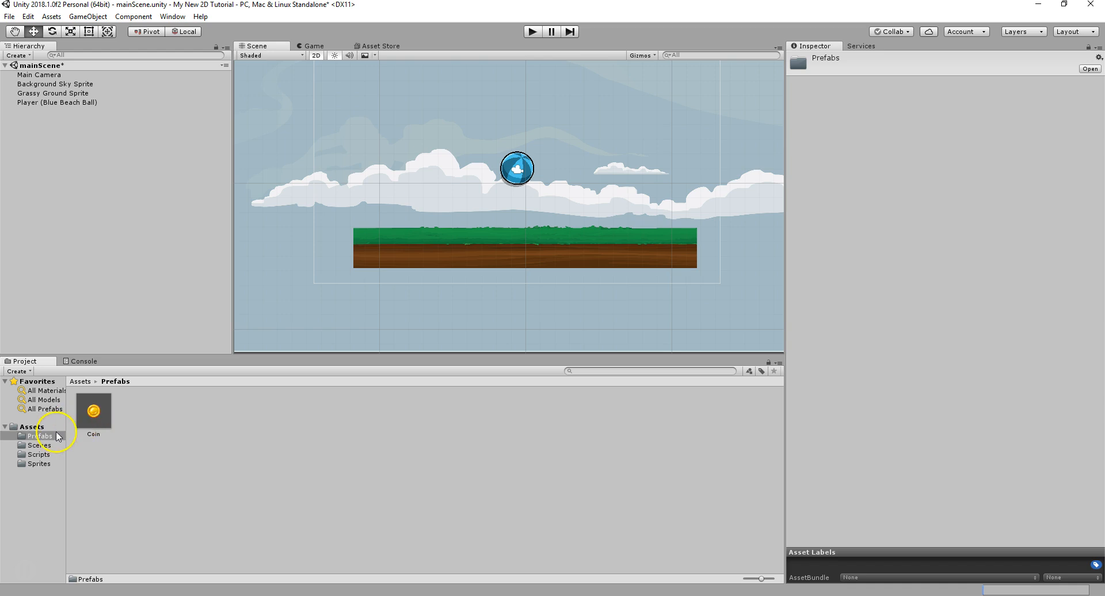
pyautogui.moveTo(95, 414); pyautogui.dragTo(88, 341)
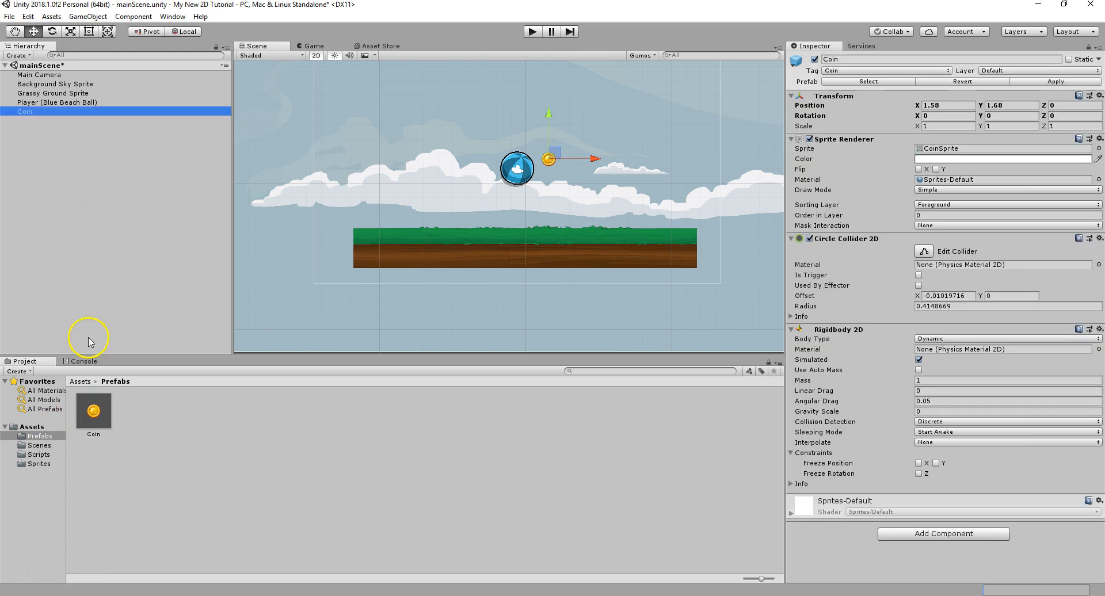
pyautogui.moveTo(93, 411); pyautogui.dragTo(350, 162)
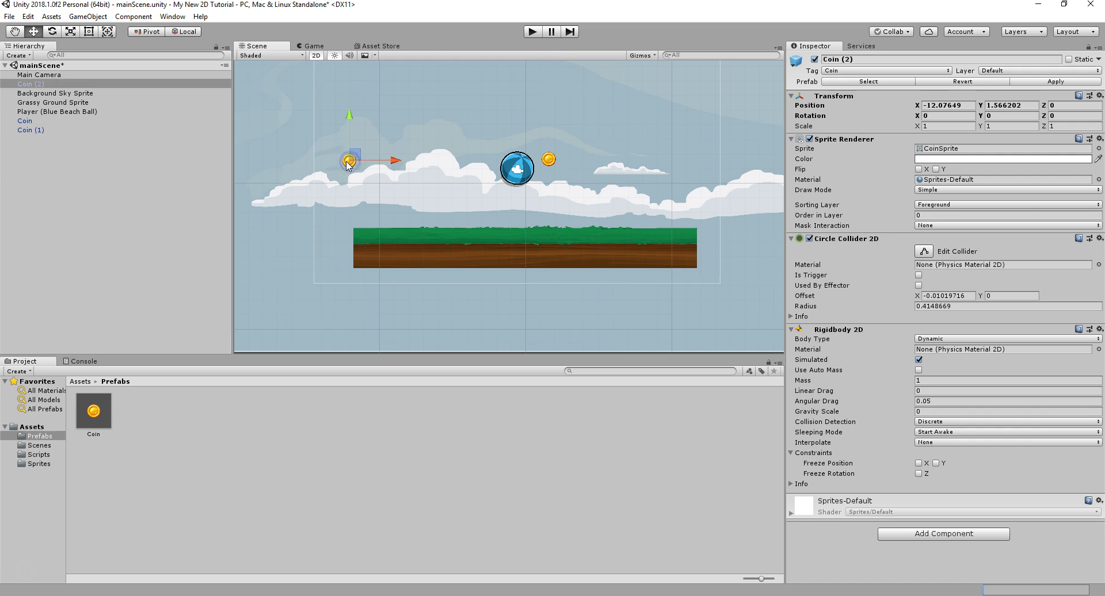
# Delete the three newly added Coin instances from the scene.
pyautogui.keyDown('ctrl'); pyautogui.click(37, 132); pyautogui.keyUp('ctrl')
pyautogui.keyDown('ctrl'); pyautogui.click(34, 122); pyautogui.keyUp('ctrl')
pyautogui.rightClick(35, 122)
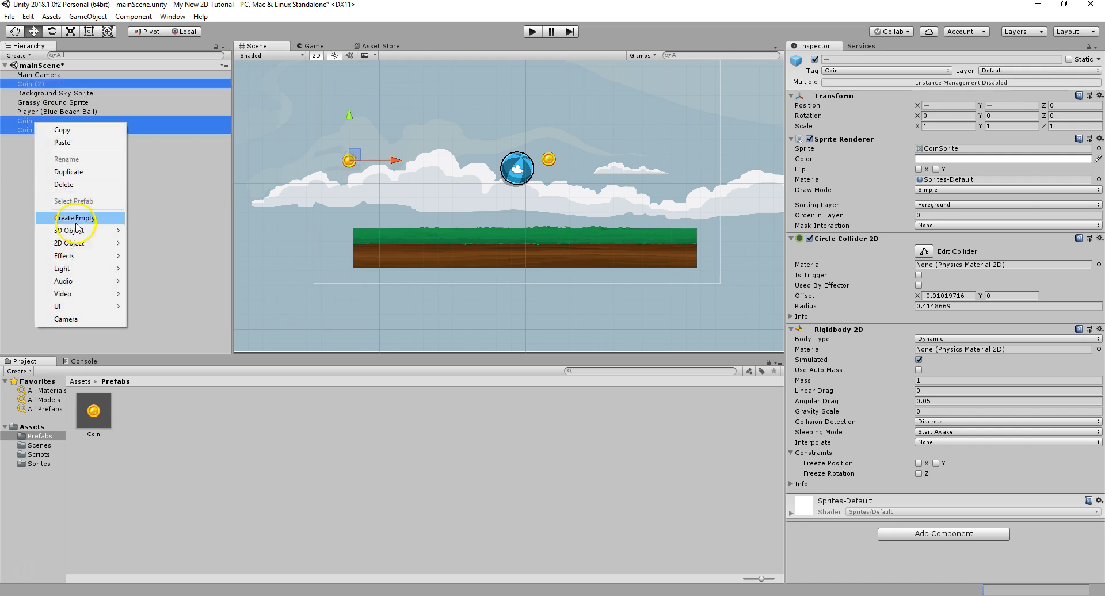
pyautogui.click(81, 185)
# Create a prefab from Player (Blue Beach Ball) in the Prefabs folder.
pyautogui.click(49, 427)
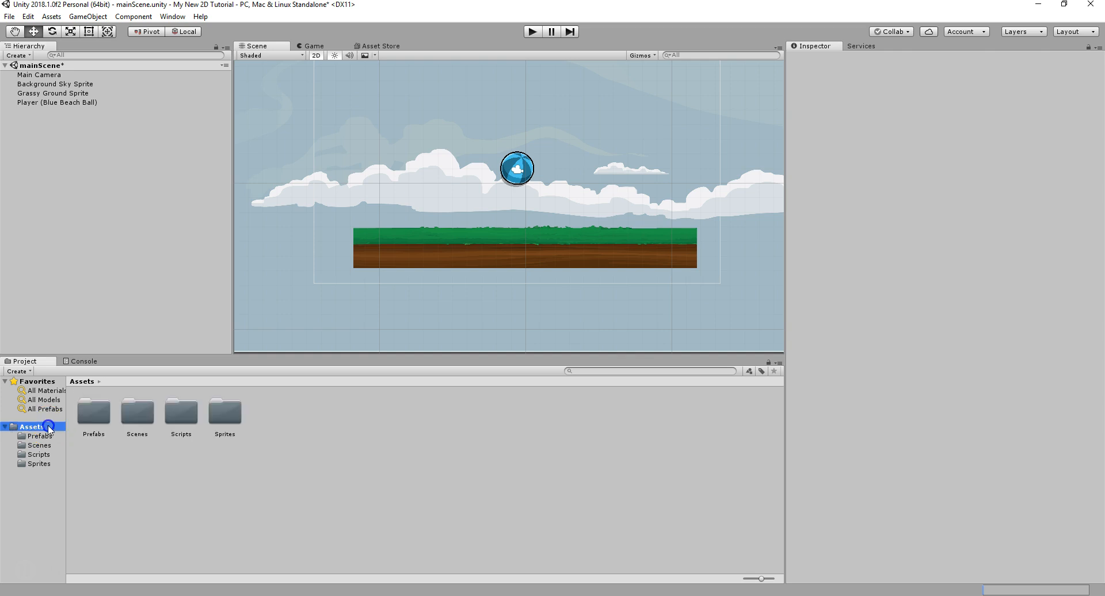
pyautogui.click(75, 102)
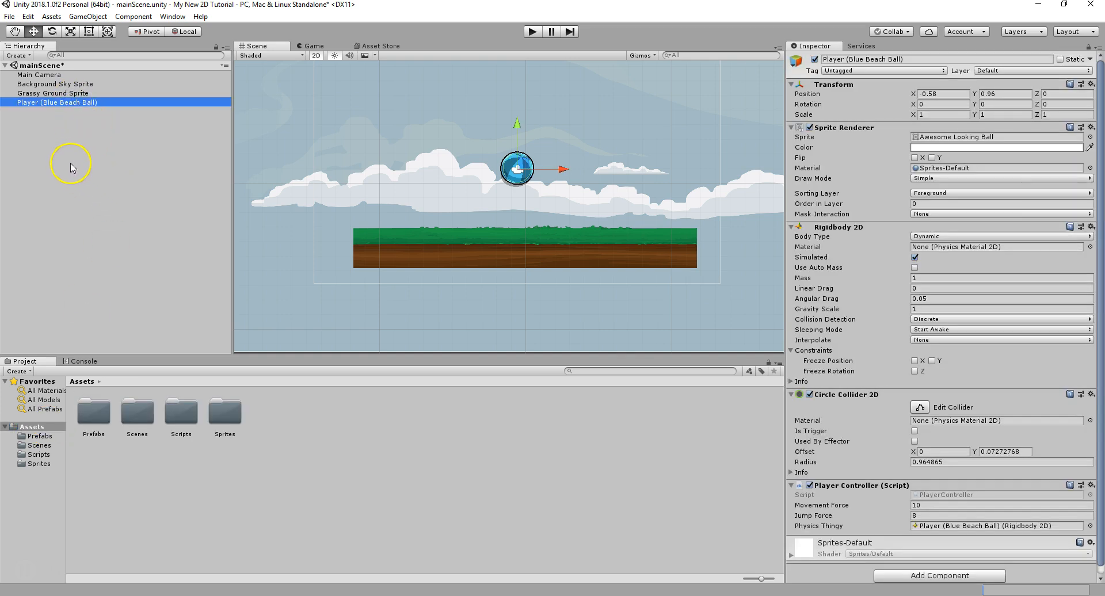
pyautogui.scroll(-1, 1017, 276)
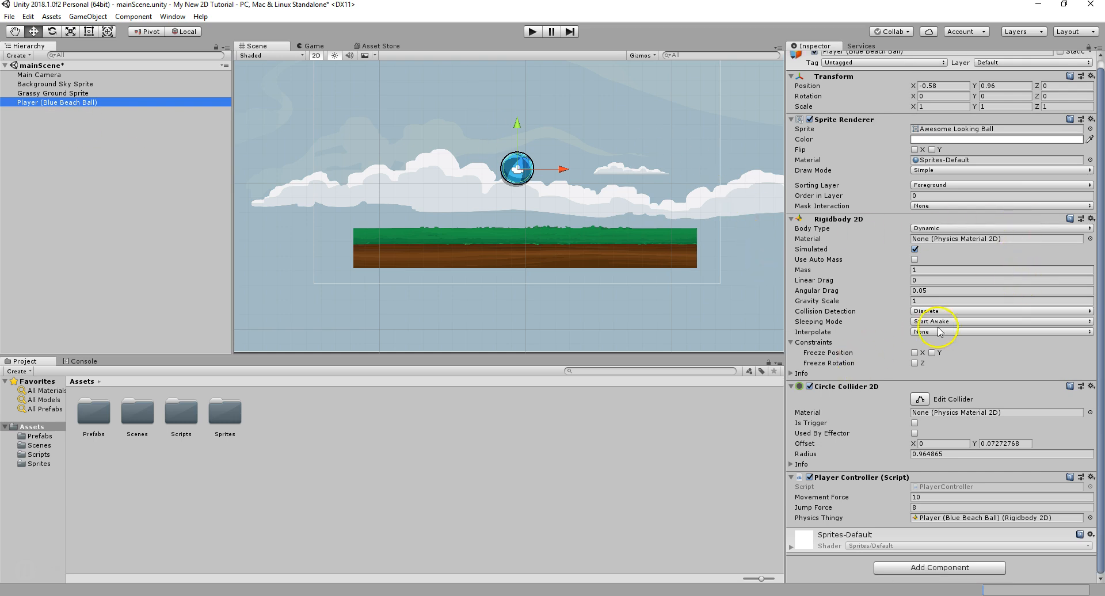
pyautogui.doubleClick(94, 411)
pyautogui.moveTo(59, 103); pyautogui.dragTo(148, 411)
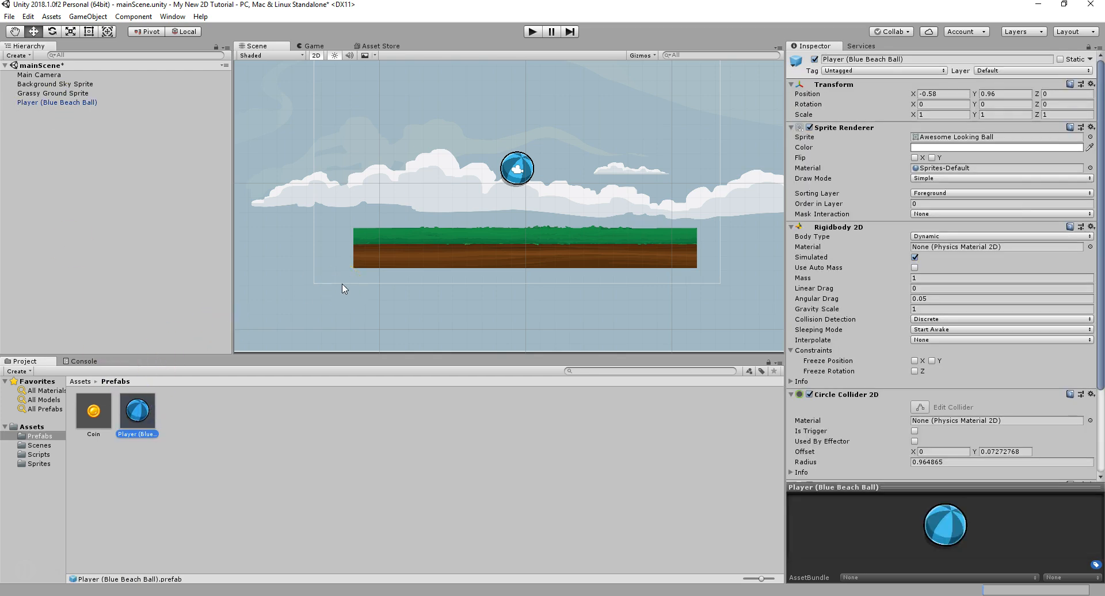
# Save mainScene and create a new empty scene.
pyautogui.hotkey('ctrl', 's')
pyautogui.click(9, 17)
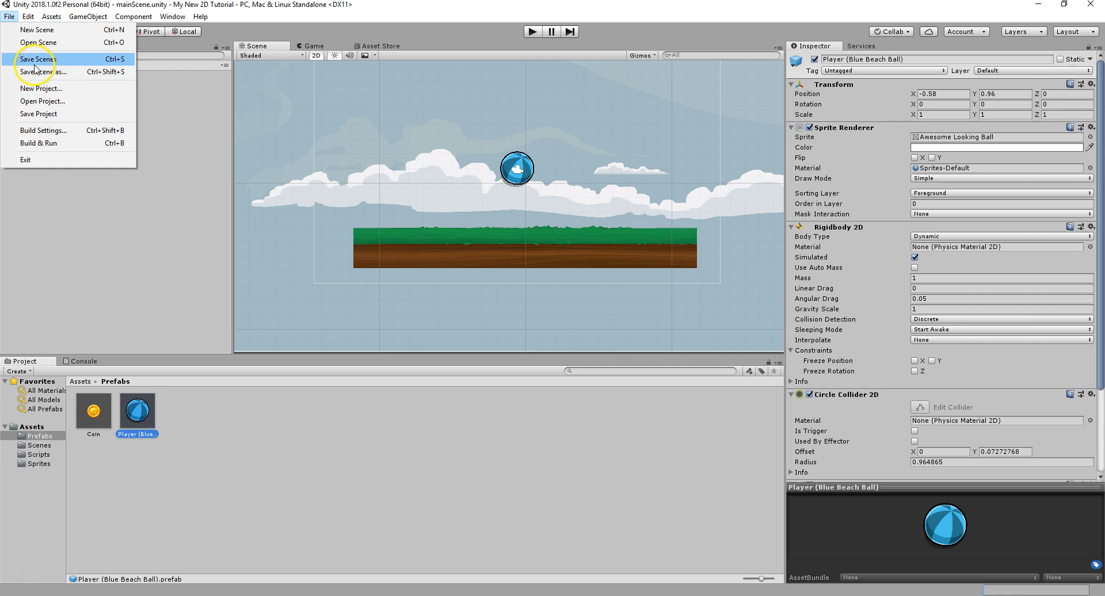
pyautogui.click(44, 31)
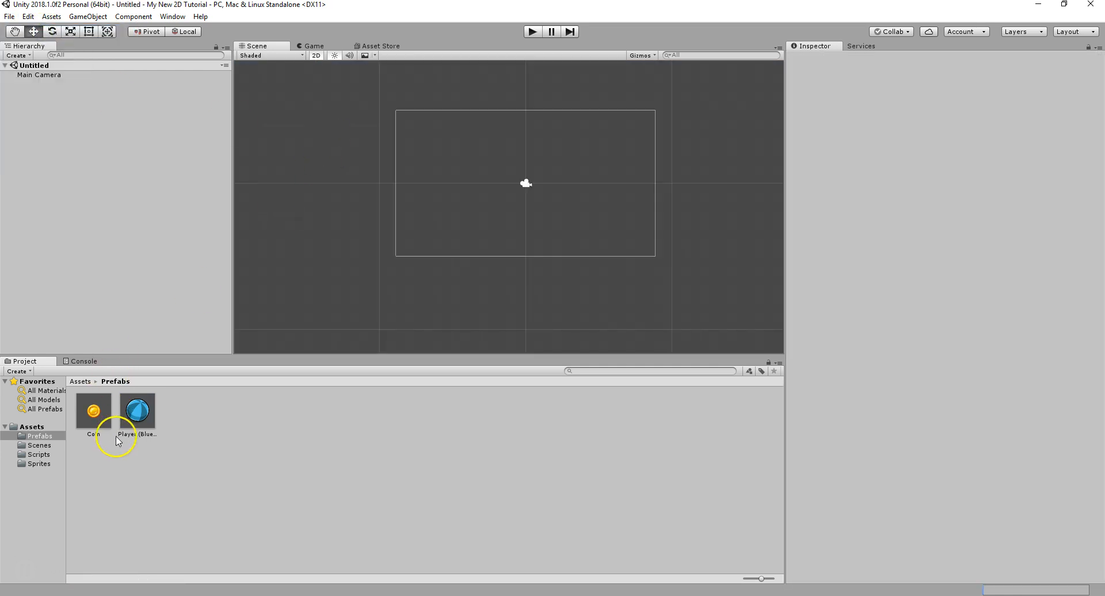
# Place the Player (Blue Beach Ball) prefab at about X -2.23, Y 2.20 and play-test the new scene briefly.
pyautogui.moveTo(141, 418); pyautogui.dragTo(496, 157)
pyautogui.click(533, 33)
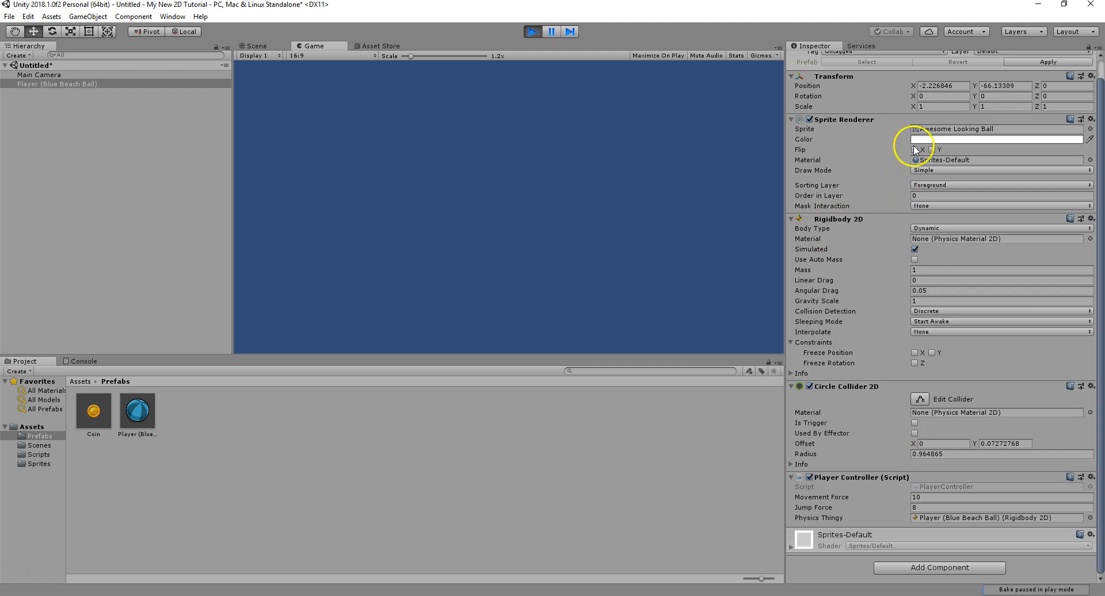
pyautogui.click(532, 31)
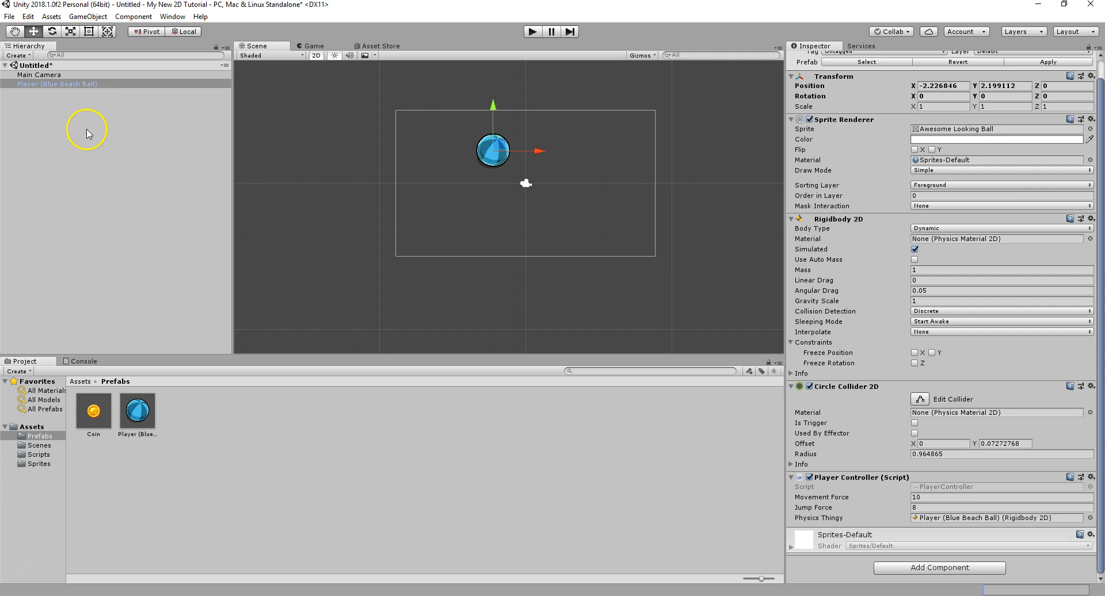
# Add three more player ball instances, with (2) at about X -2.70, Y -0.37 and (3) at about X 6.00, Y -1.04.
pyautogui.click(72, 76)
pyautogui.moveTo(99, 195); pyautogui.dragTo(85, 75)
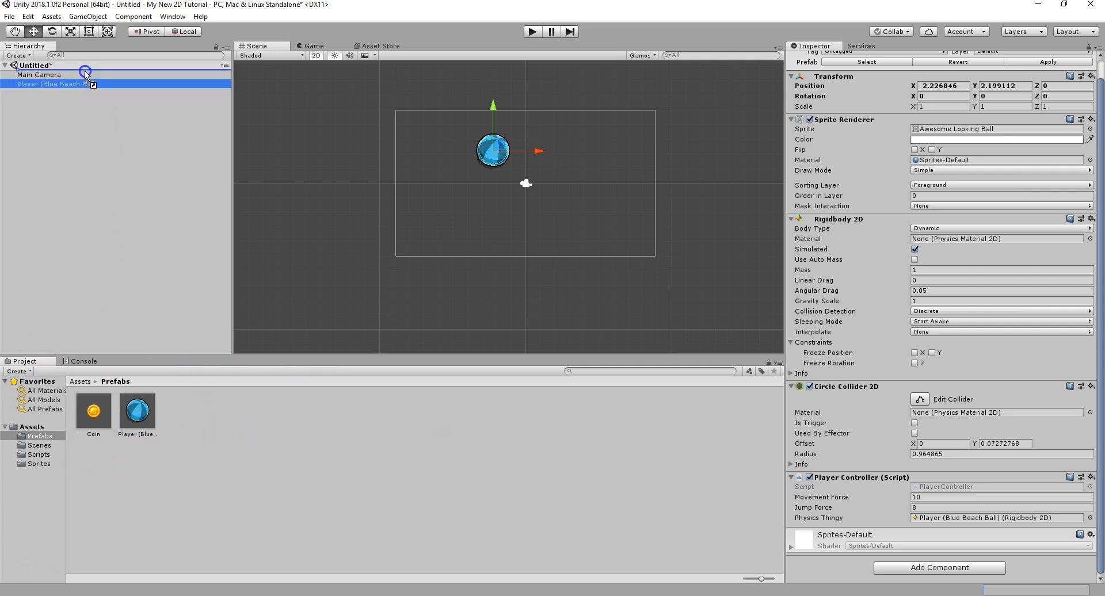
pyautogui.click(38, 436)
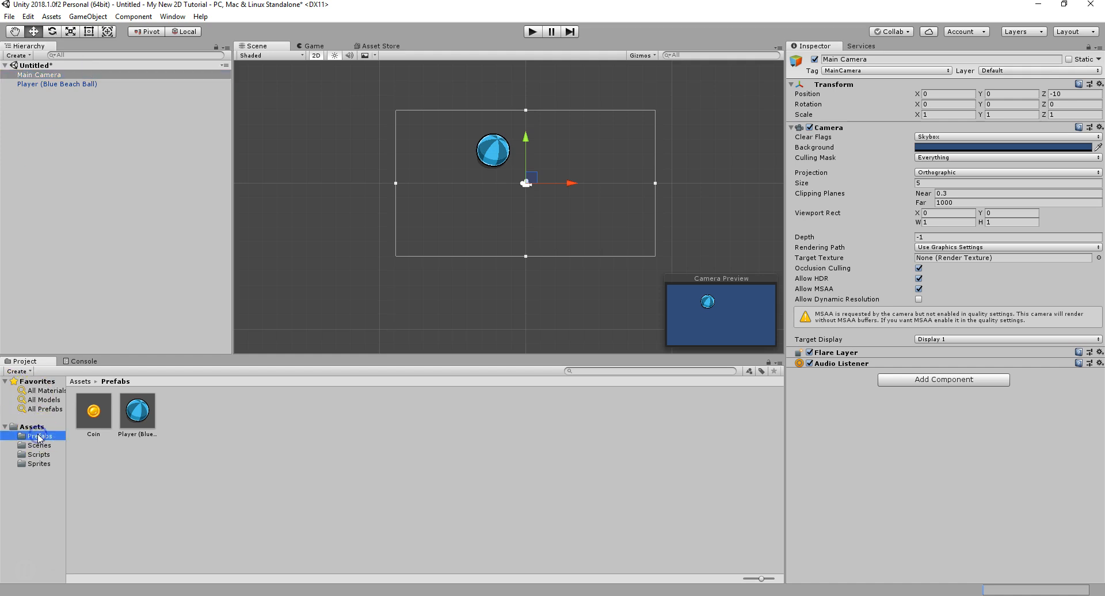
pyautogui.click(194, 443)
pyautogui.moveTo(137, 410); pyautogui.dragTo(111, 227)
pyautogui.moveTo(130, 397); pyautogui.dragTo(485, 189)
pyautogui.moveTo(160, 409); pyautogui.dragTo(613, 207)
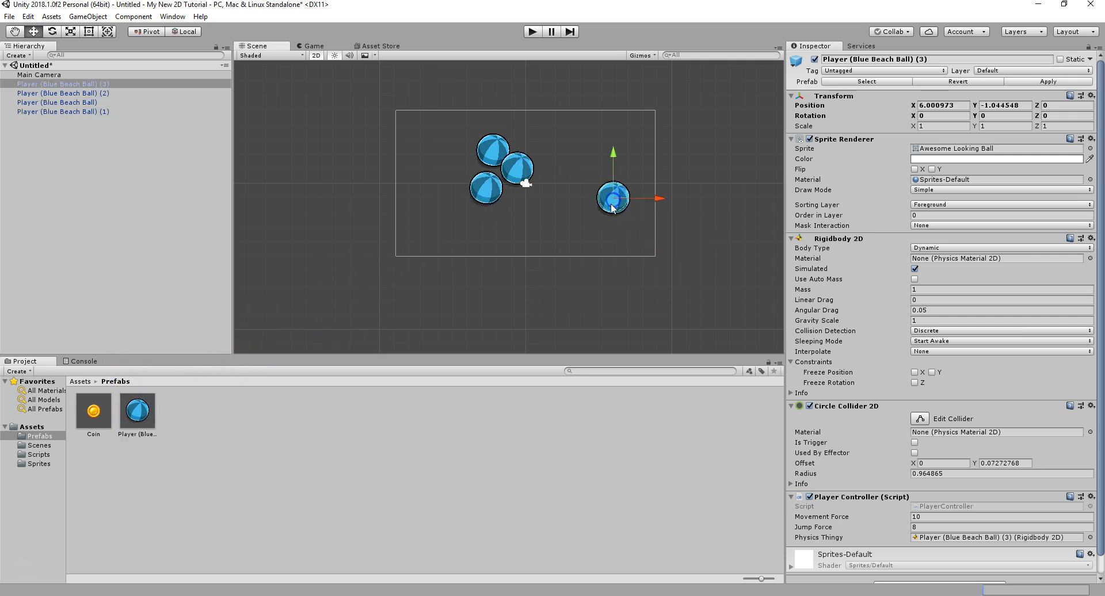
pyautogui.click(487, 189)
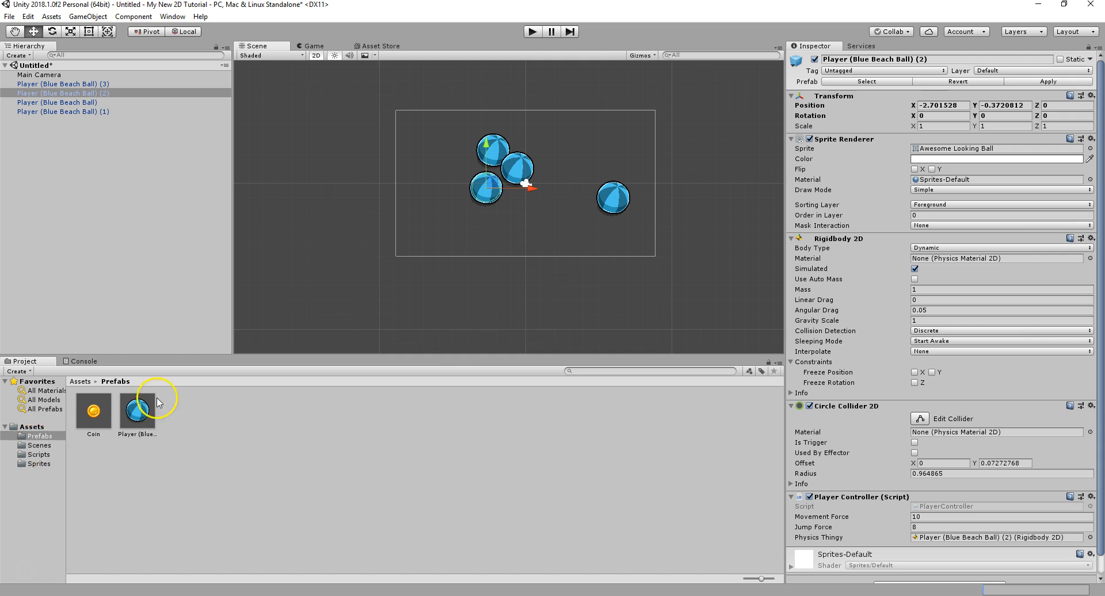
# Spread out the balls, moving Player (Blue Beach Ball) to X 3.59, Y 2.95 and ball (2) to X -5.51, Y 0.97.
pyautogui.moveTo(490, 186); pyautogui.dragTo(586, 134)
pyautogui.click(490, 148)
pyautogui.click(459, 176)
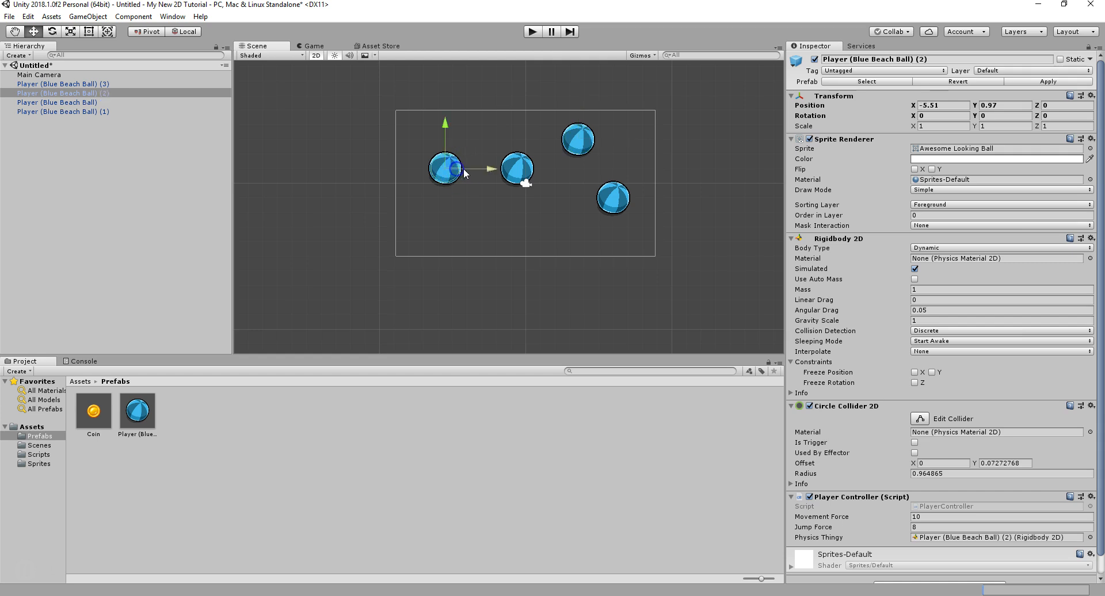
# Remove the Rigidbody 2D component from ball (2) and the Circle Collider 2D component from ball (1).
pyautogui.click(1091, 238)
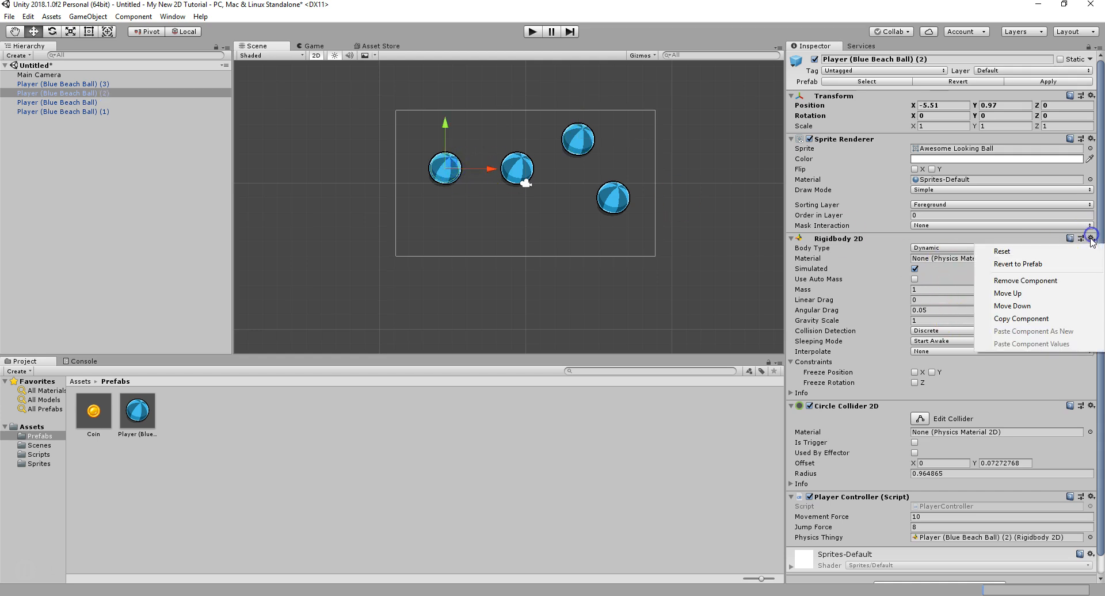
pyautogui.click(1056, 280)
pyautogui.click(524, 180)
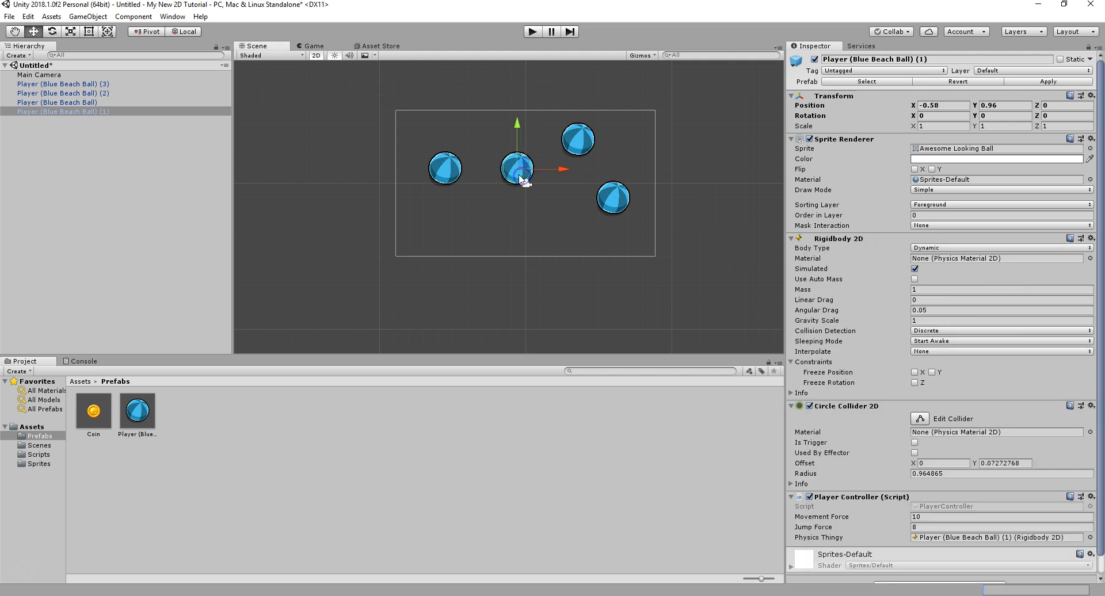
pyautogui.click(1091, 406)
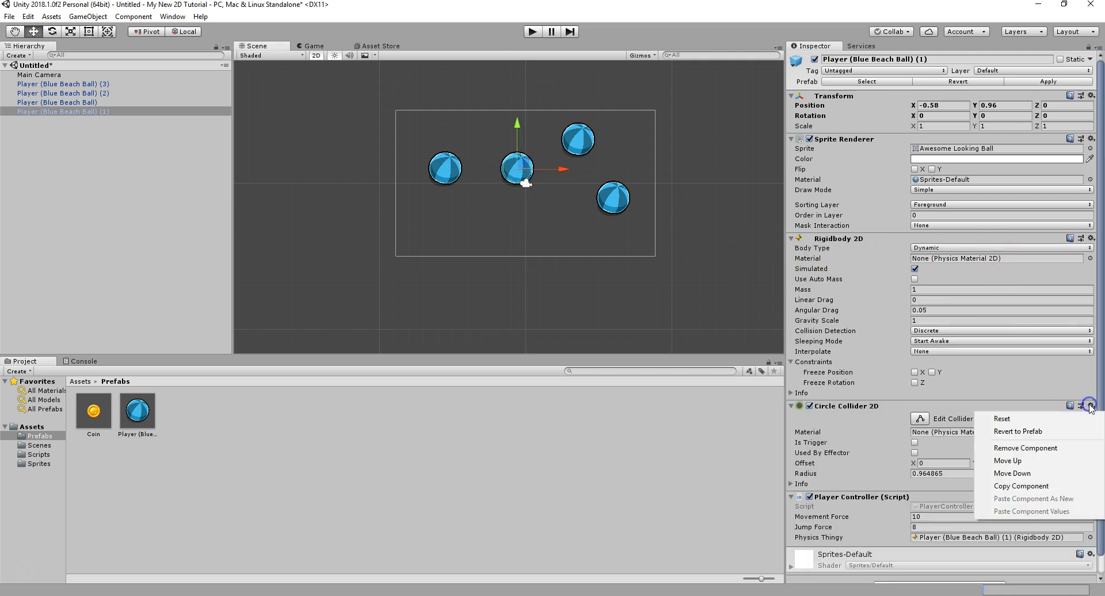
pyautogui.click(1065, 448)
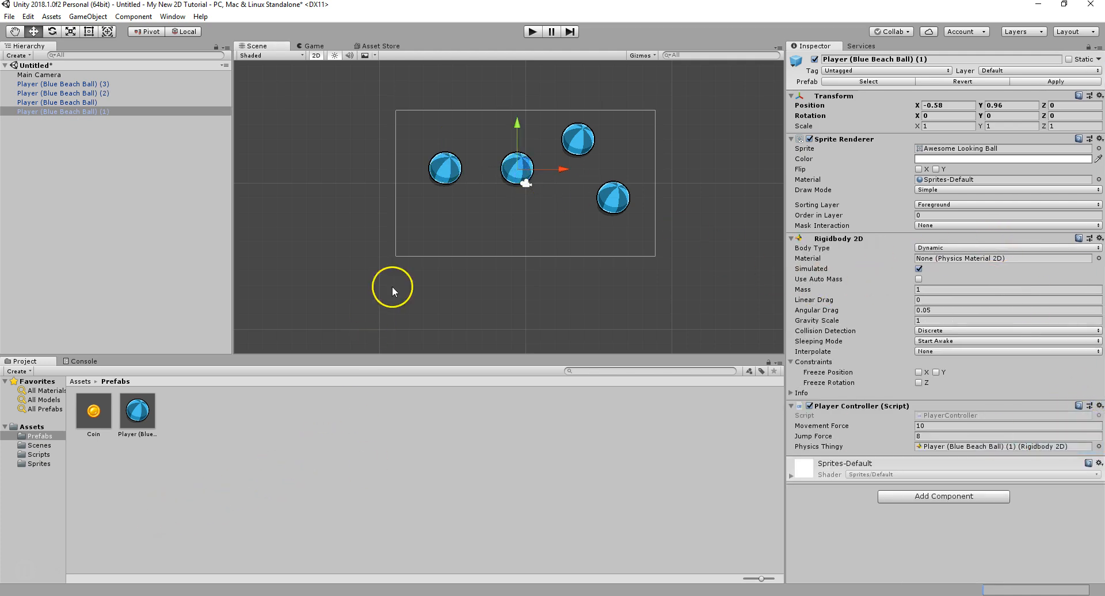
# Remove the Player Controller script from the Player (Blue Beach Ball) instance and inspect the components of its prefab.
pyautogui.click(577, 140)
pyautogui.click(1091, 496)
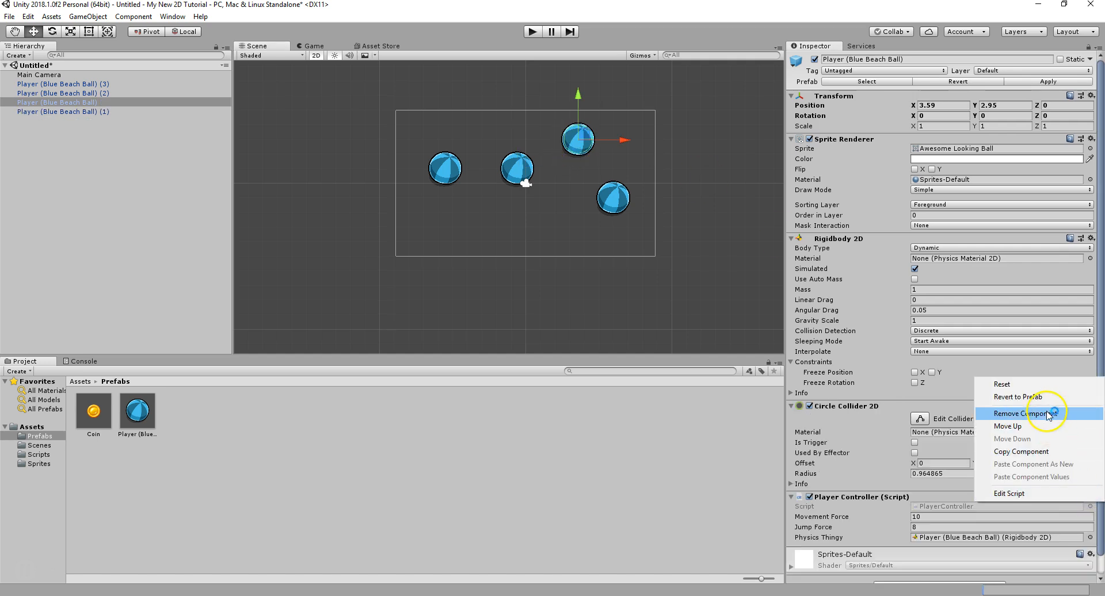
pyautogui.click(1047, 414)
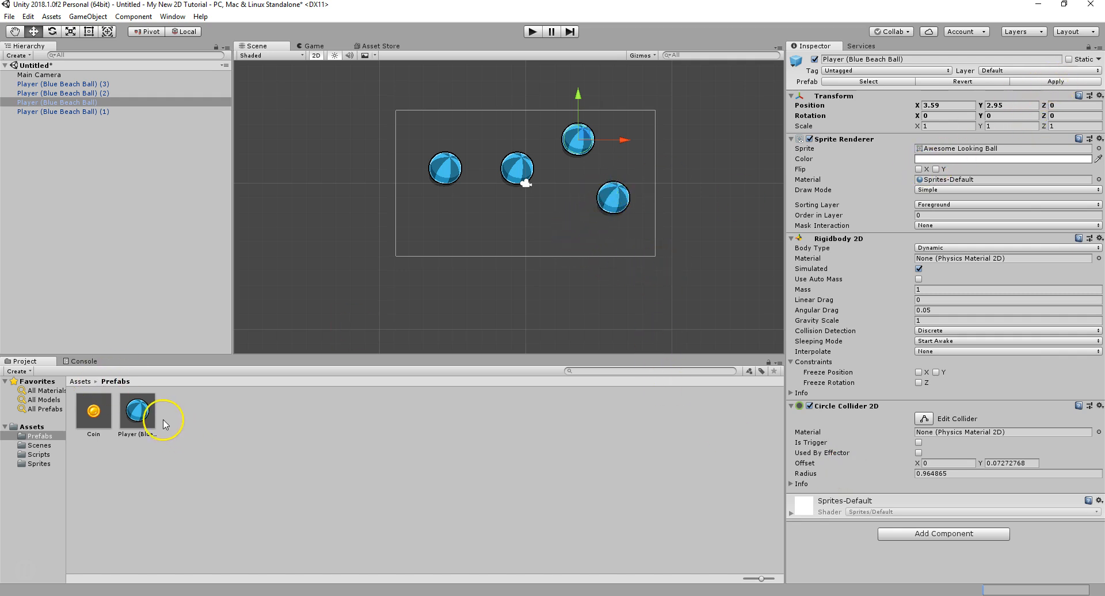
pyautogui.click(122, 412)
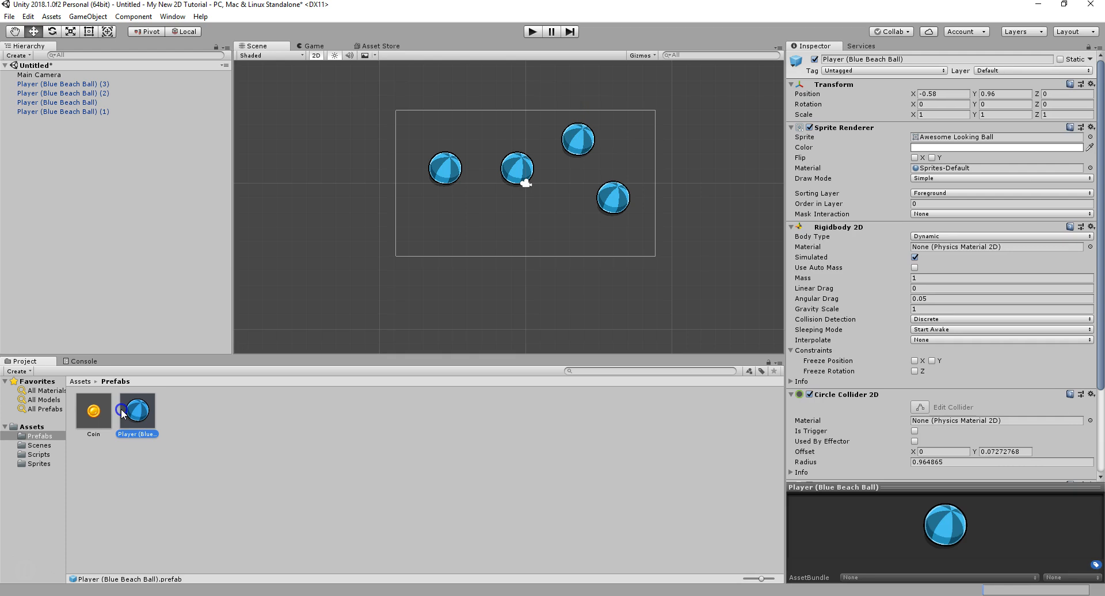
# Create a new empty scene, discarding the changes to the current untitled scene.
pyautogui.click(9, 17)
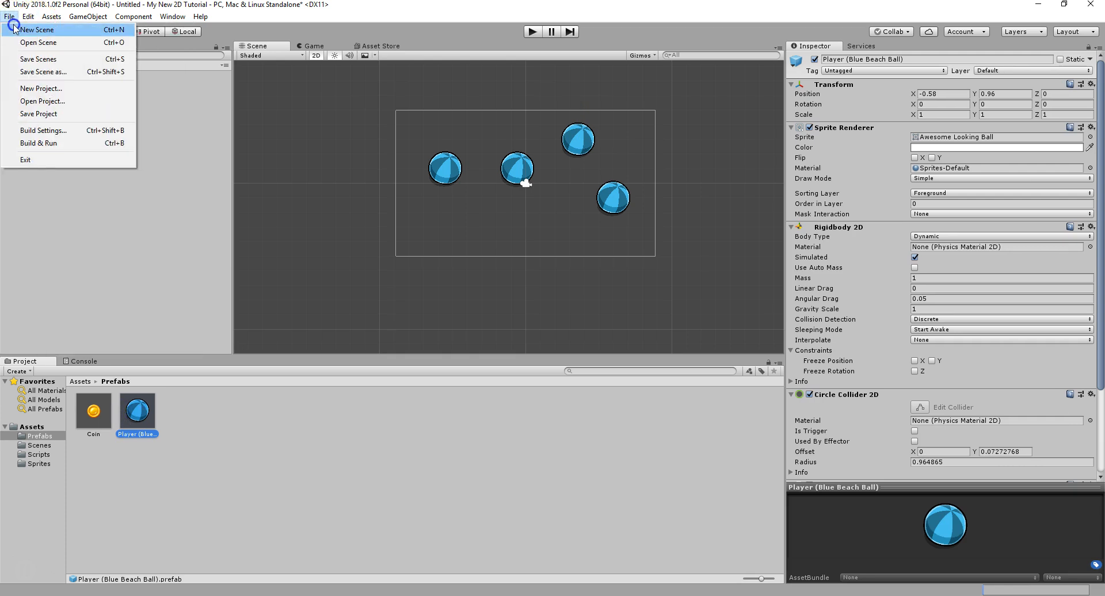
pyautogui.click(52, 29)
pyautogui.click(589, 327)
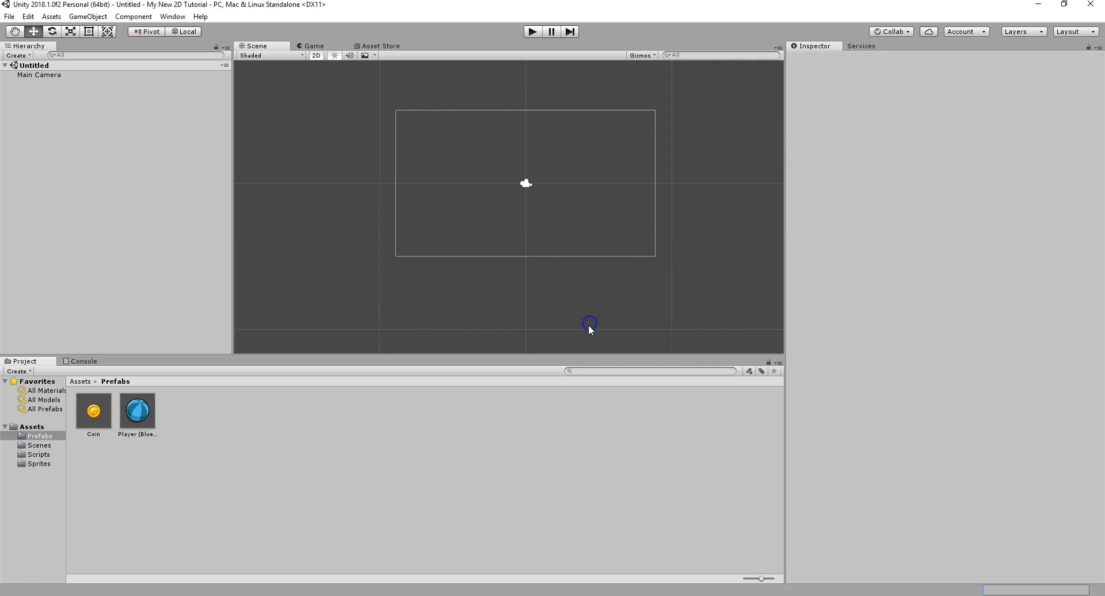
# Place the Player (Blue Beach Ball) prefab at about X 0.42, Y 1.61 and review the new instance's components.
pyautogui.moveTo(137, 411); pyautogui.dragTo(532, 161)
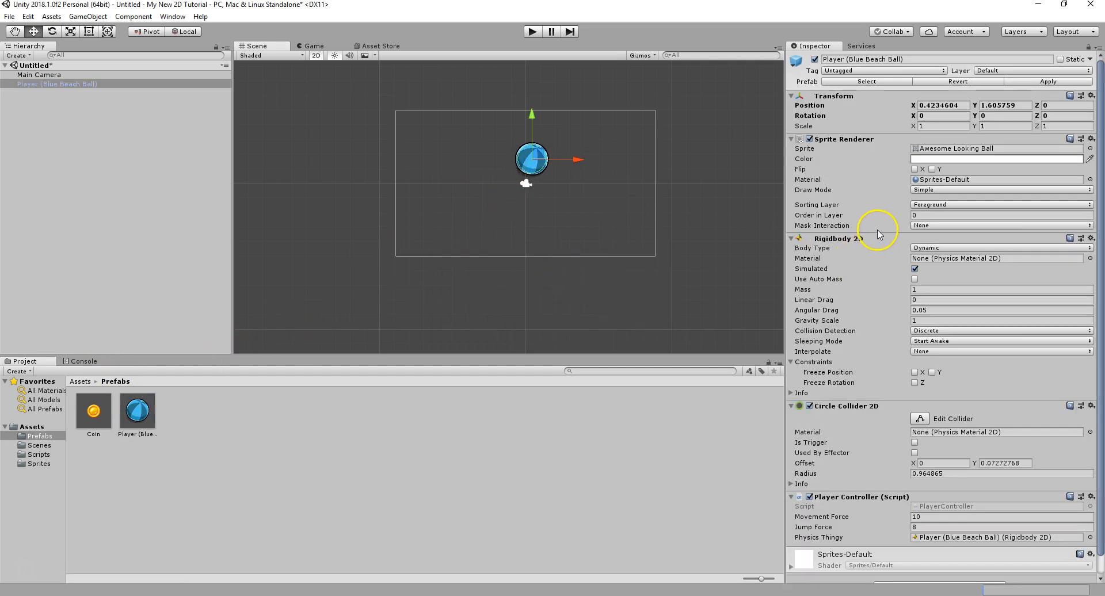
pyautogui.scroll(-1, 917, 273)
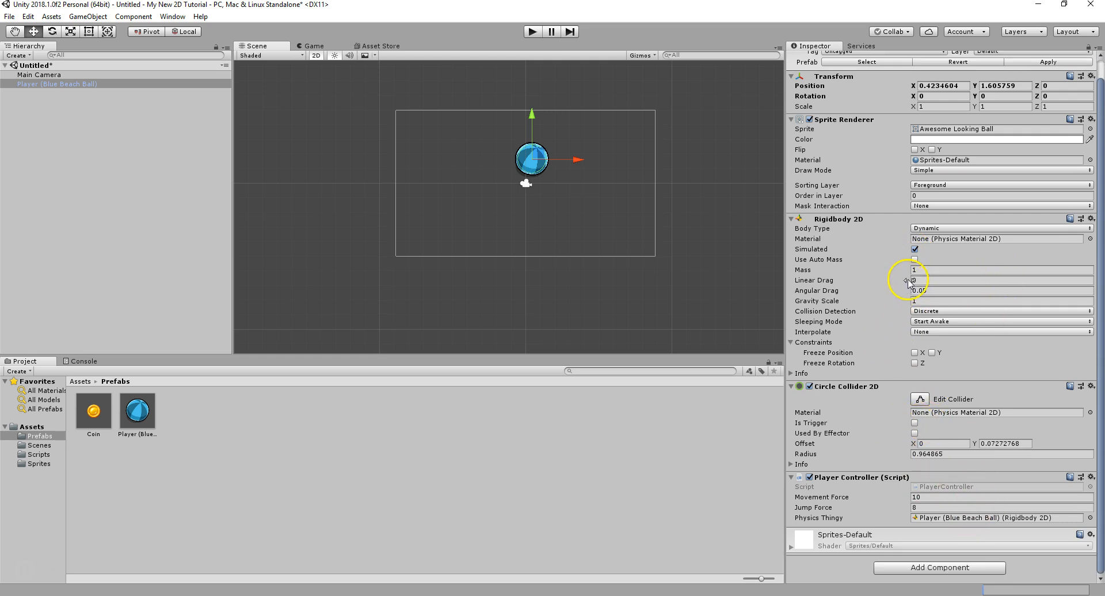
pyautogui.scroll(1, 910, 296)
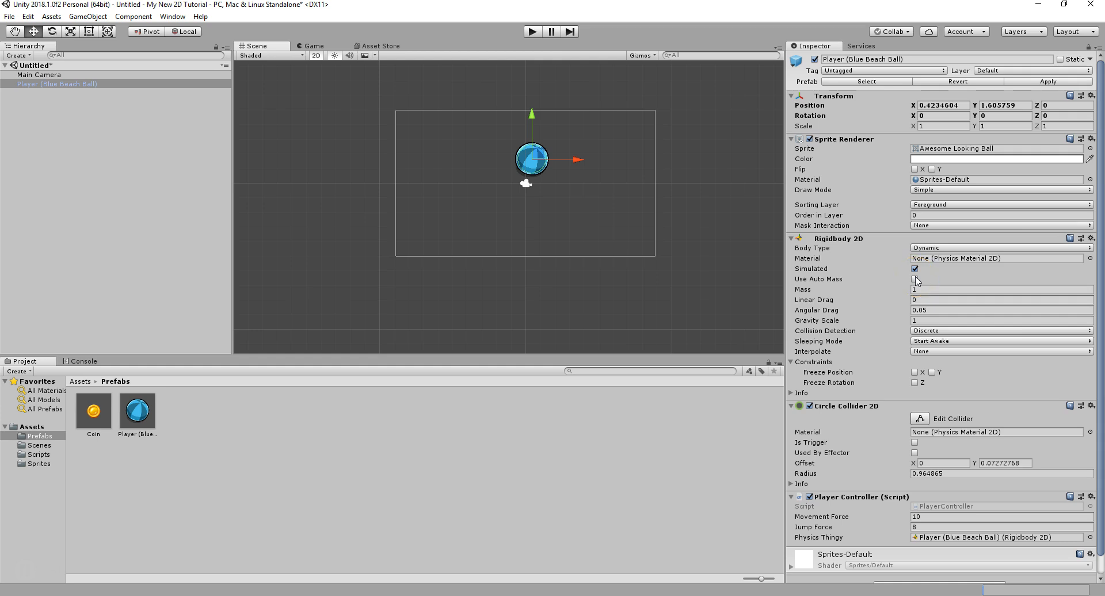
# Play-test the scene with Movement Force set to 11.38 and Jump Force to 4.92, stop playing, and select the player ball prefab.
pyautogui.click(535, 33)
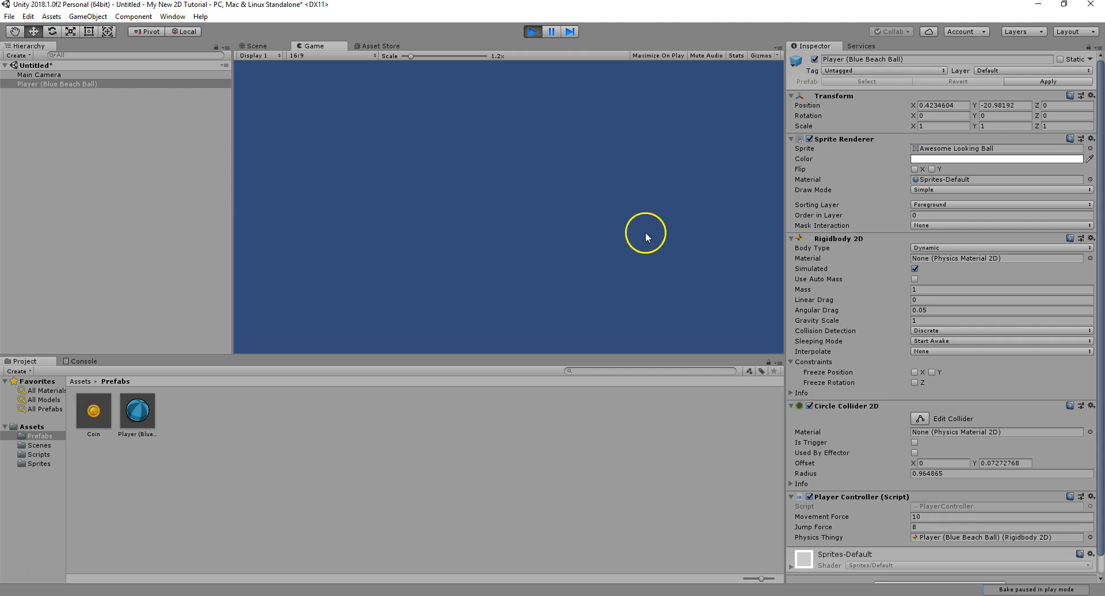
pyautogui.scroll(-2, 974, 299)
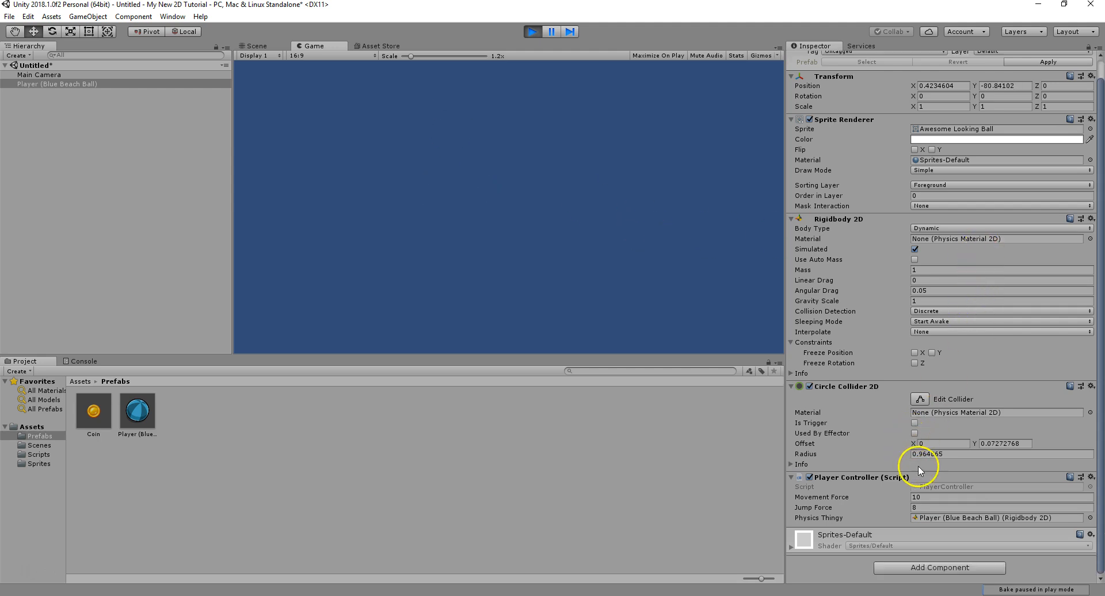
pyautogui.moveTo(906, 498)
pyautogui.mouseDown()
pyautogui.moveTo(935, 496)
pyautogui.moveTo(897, 507)
pyautogui.mouseUp()
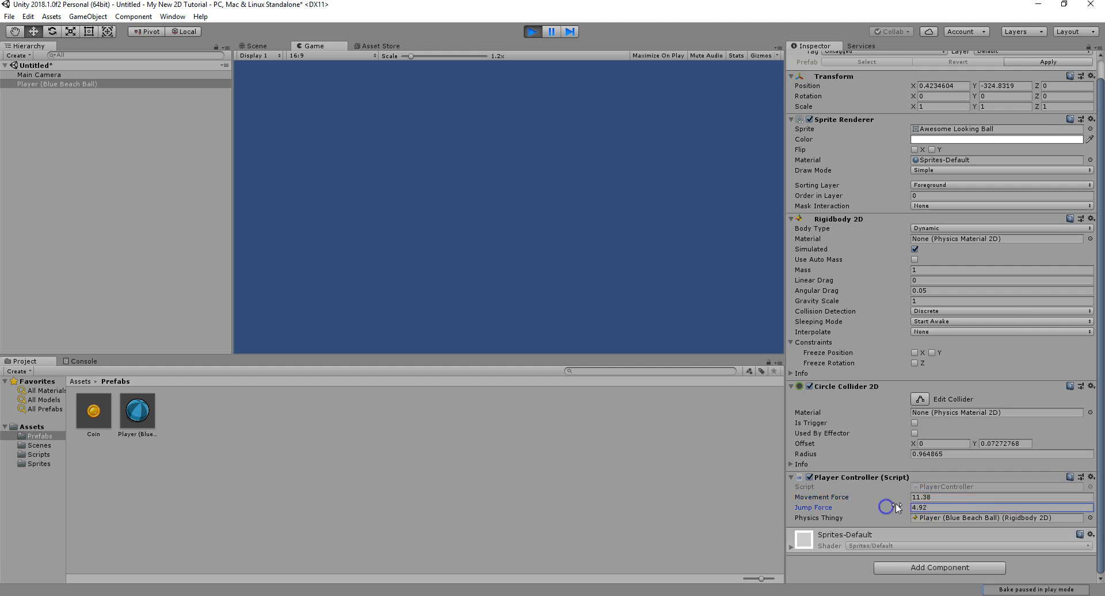
pyautogui.scroll(2, 947, 470)
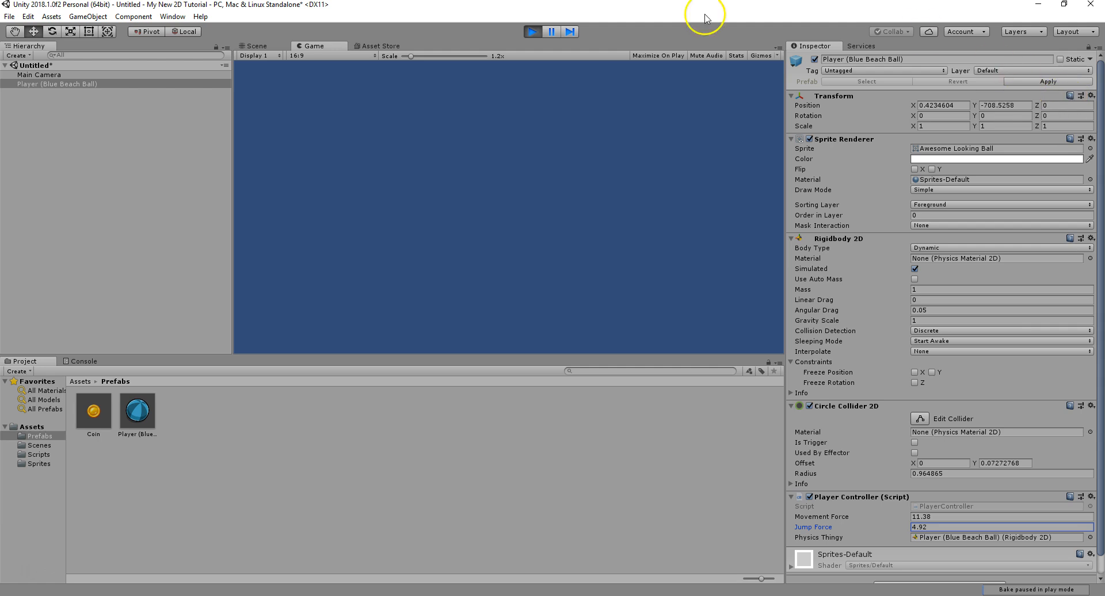
pyautogui.click(532, 32)
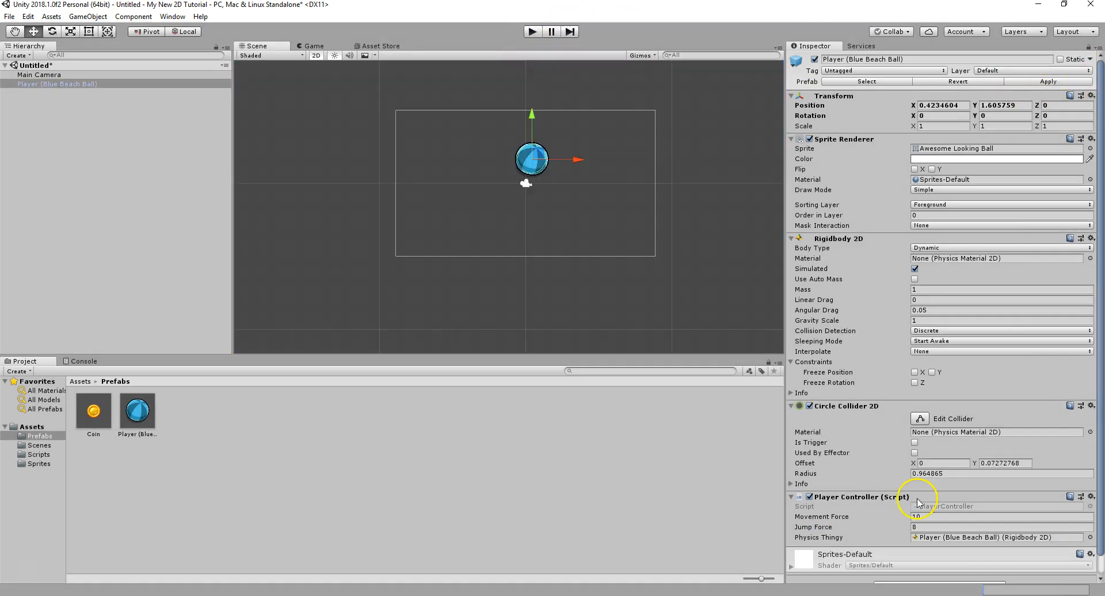
pyautogui.click(127, 421)
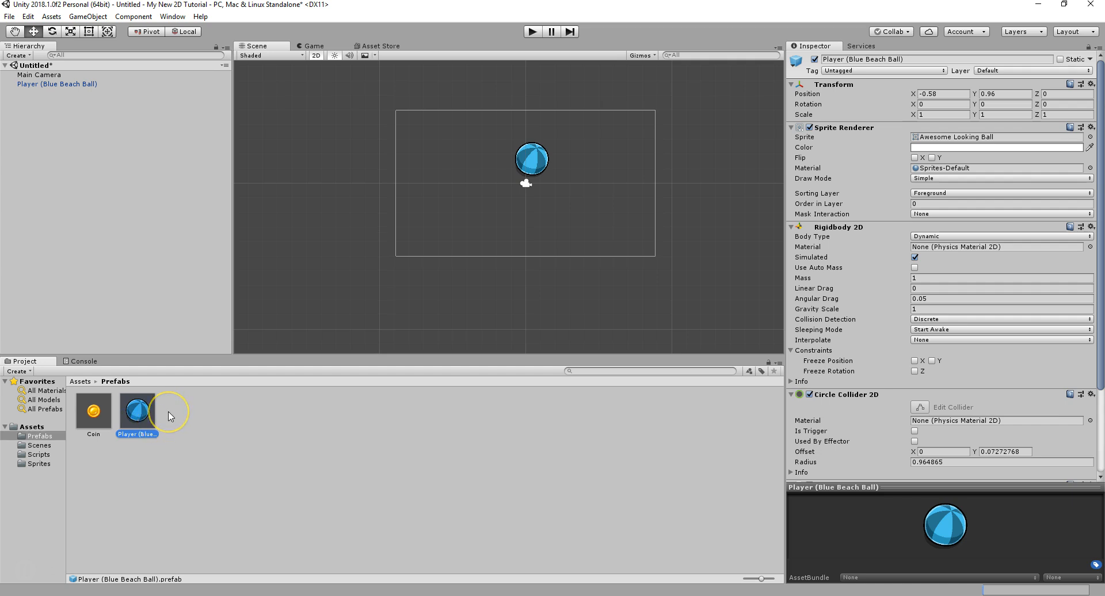